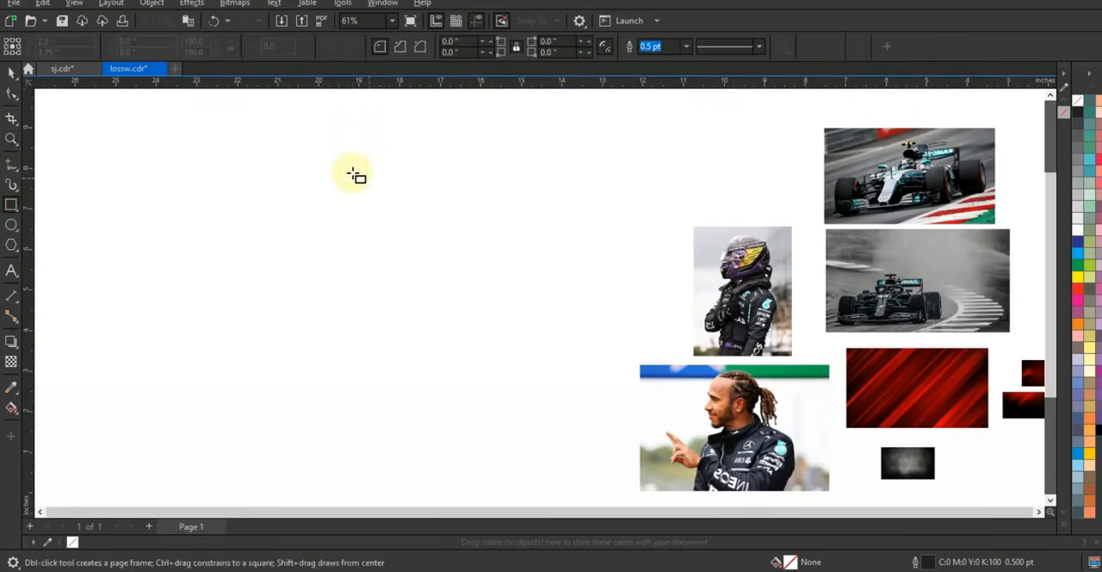
Draw a portrait rectangle about 5.4 by 7.9 inches in the empty area beside the photos
drag(463, 243, 565, 479)
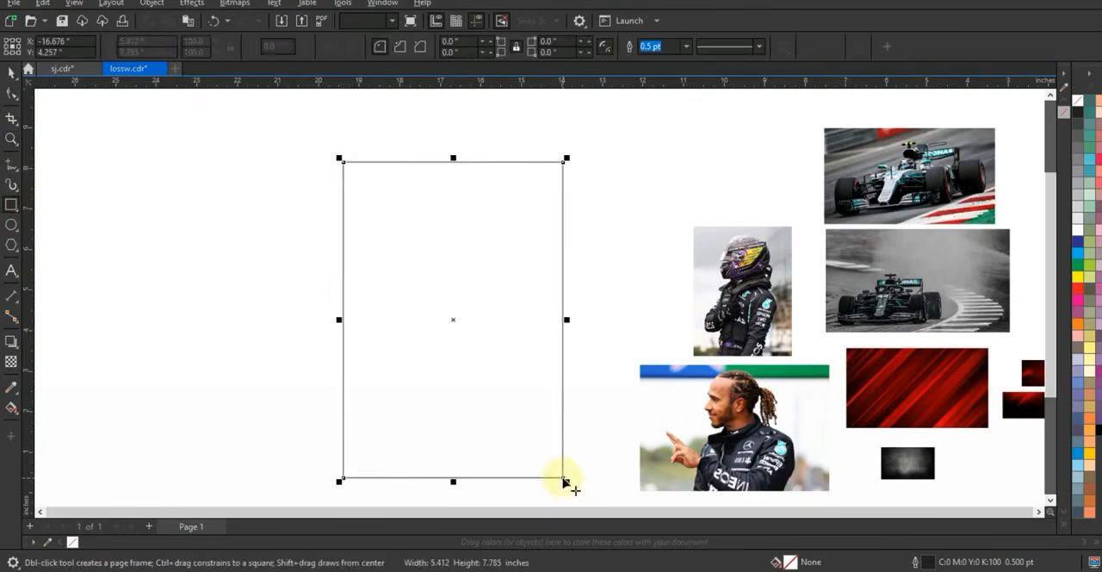
click(10, 74)
drag(452, 158, 453, 153)
click(627, 286)
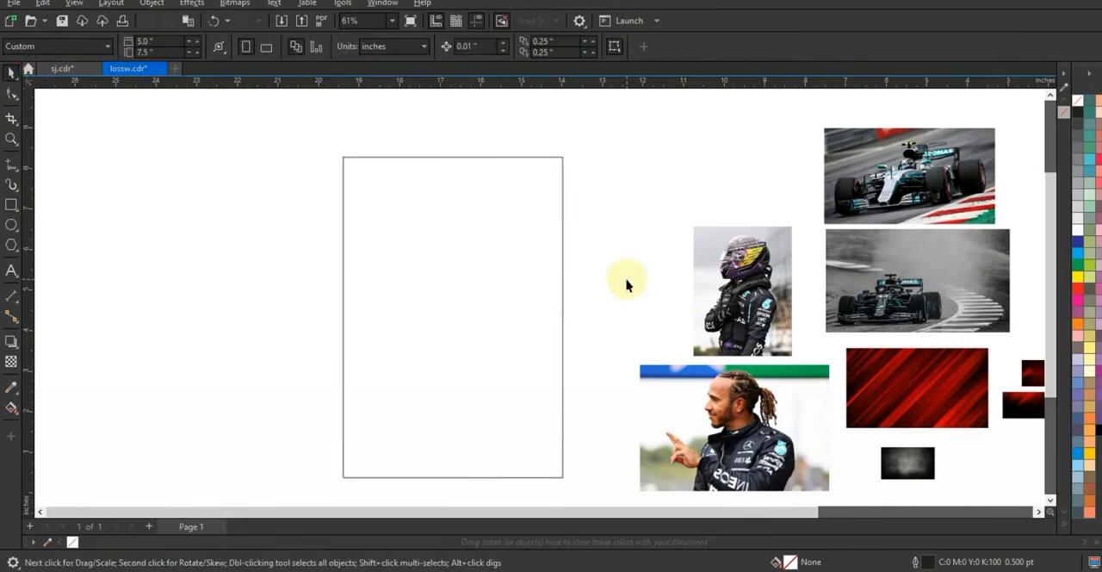
Enlarge the dark grunge texture to about 12 by 7.2 inches and centre it over the portrait rectangle
click(911, 463)
drag(879, 445, 542, 180)
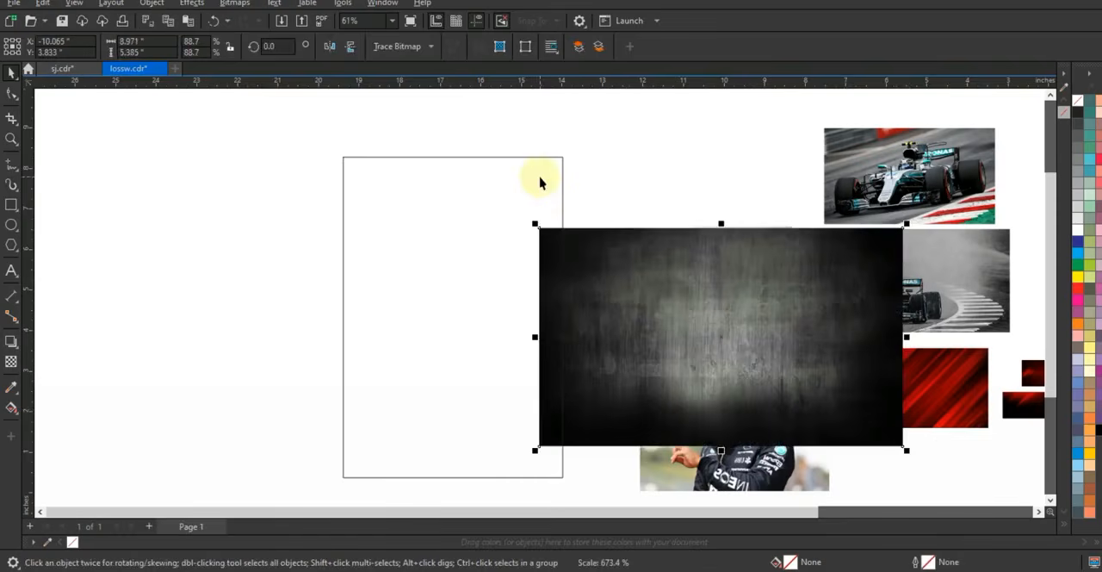
drag(470, 272, 407, 251)
drag(621, 301, 595, 274)
drag(686, 404, 710, 415)
drag(608, 319, 595, 392)
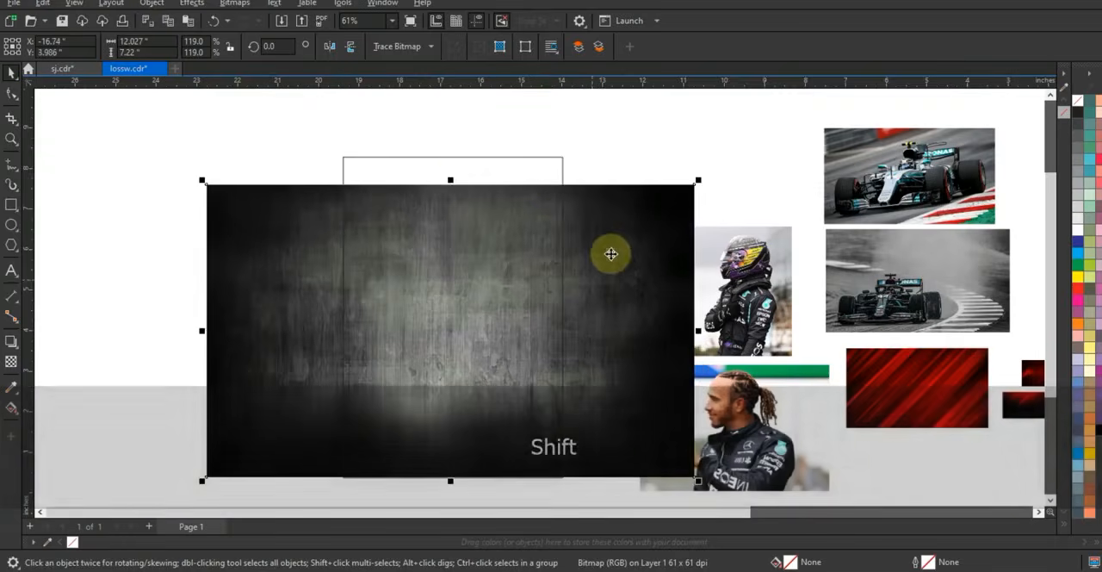
Stretch the grunge texture to about 10.4 by 8.4 inches so it covers the rectangle's full height
drag(450, 182, 452, 152)
drag(585, 261, 585, 263)
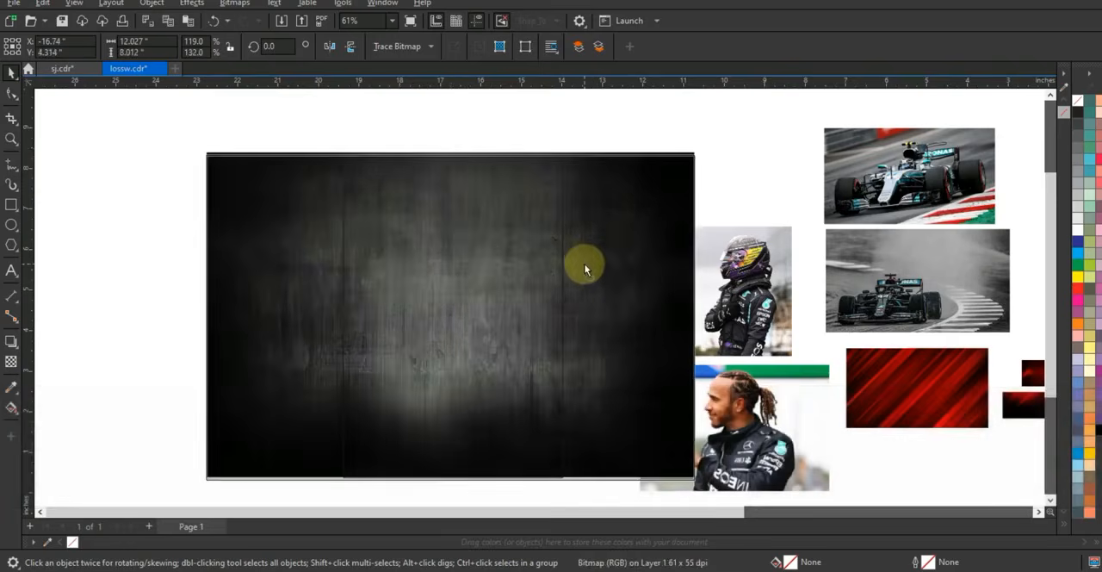
drag(700, 321, 666, 316)
drag(450, 152, 451, 145)
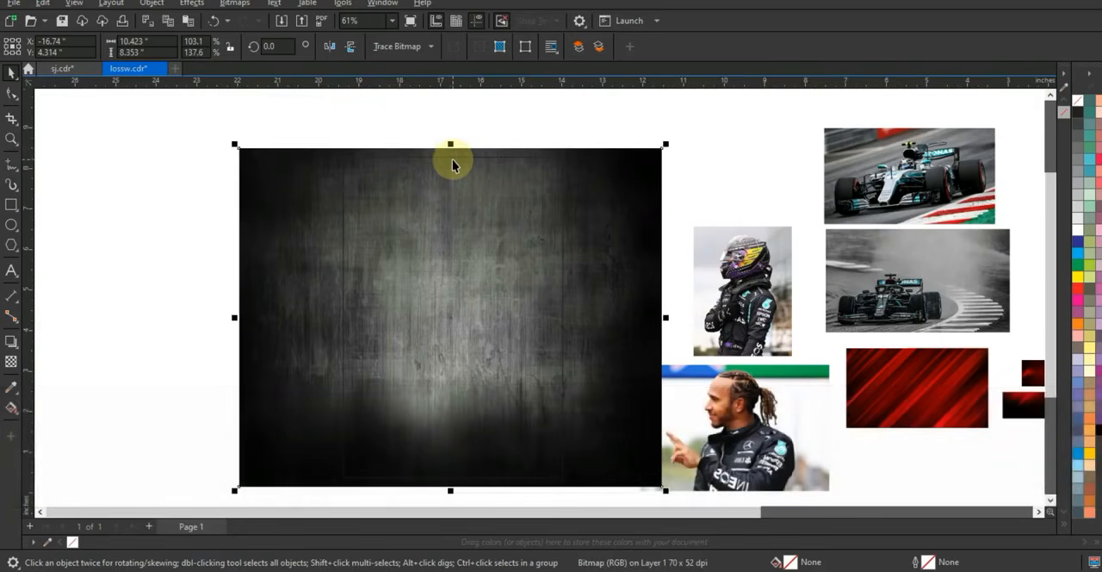
Adjust the grunge texture's brightness to 19 and contrast to 48
click(187, 6)
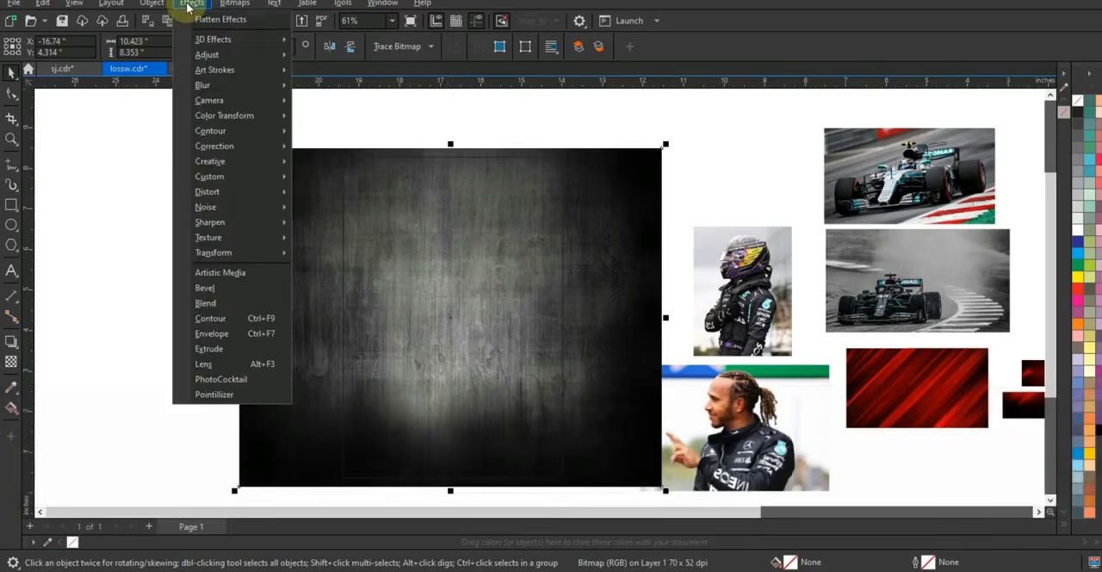
mouse_move(231, 60)
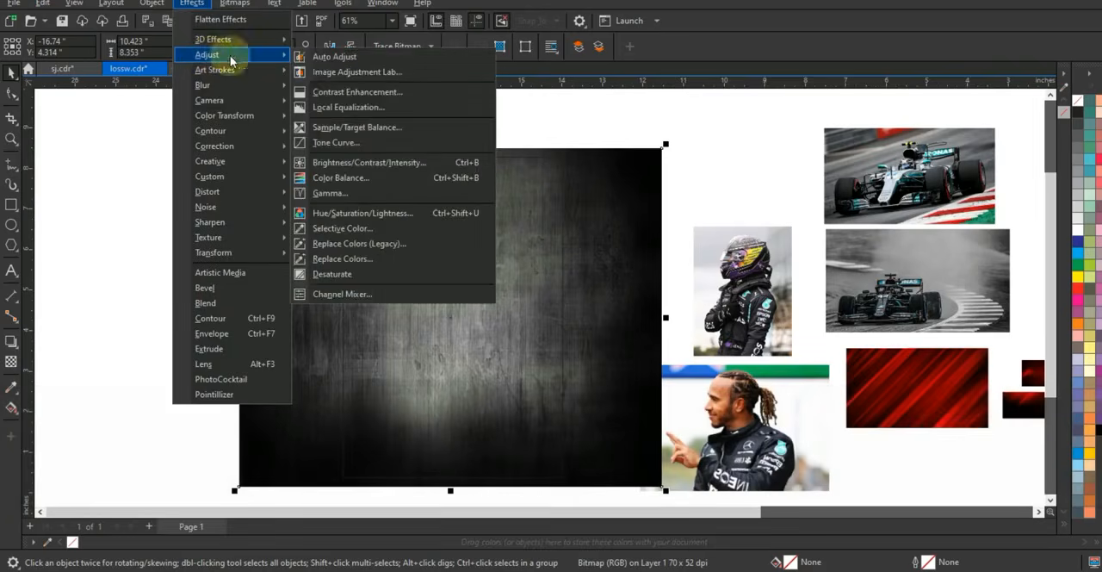
click(356, 162)
drag(561, 207, 691, 227)
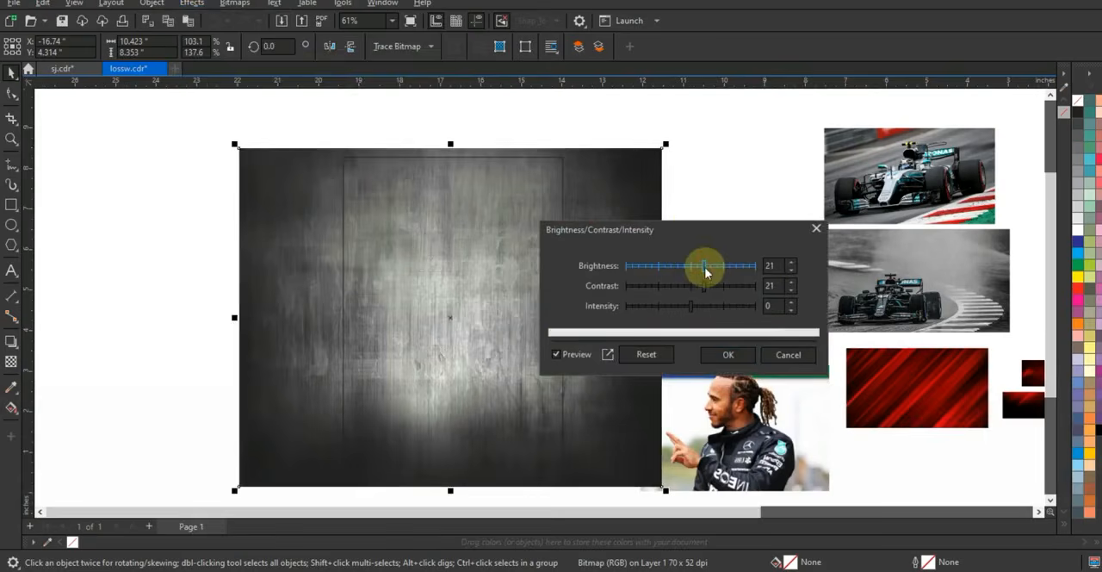
drag(711, 289, 731, 291)
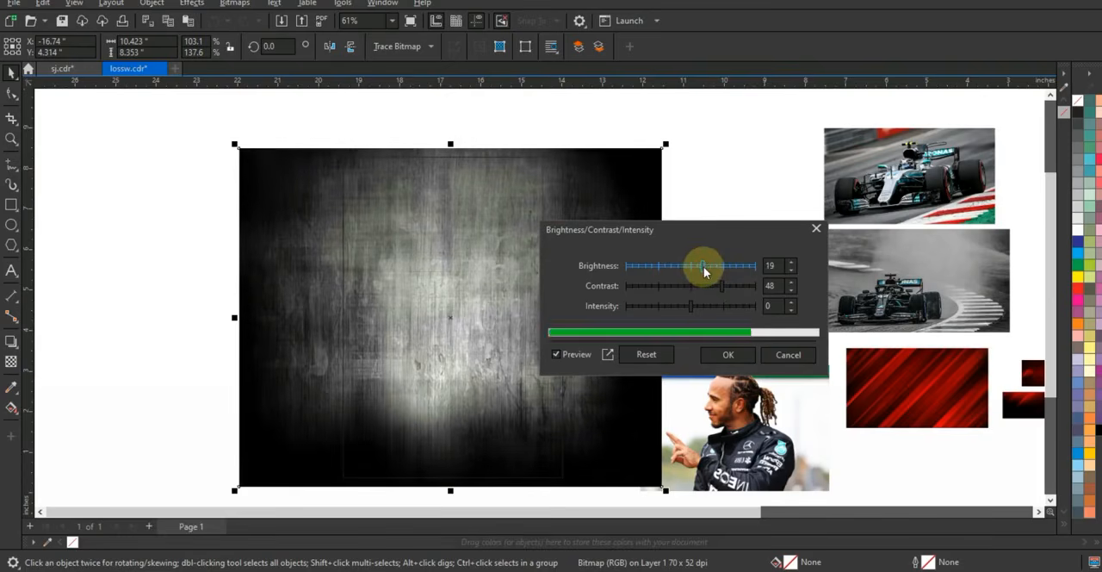
click(724, 354)
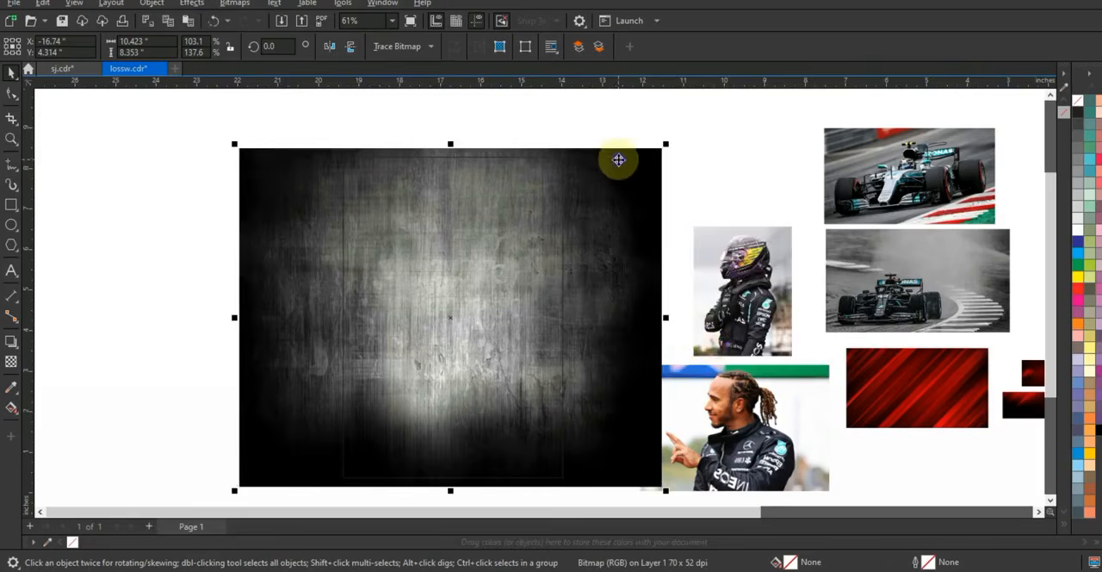
PowerClip the grunge texture inside the portrait rectangle
right_click(618, 160)
click(654, 338)
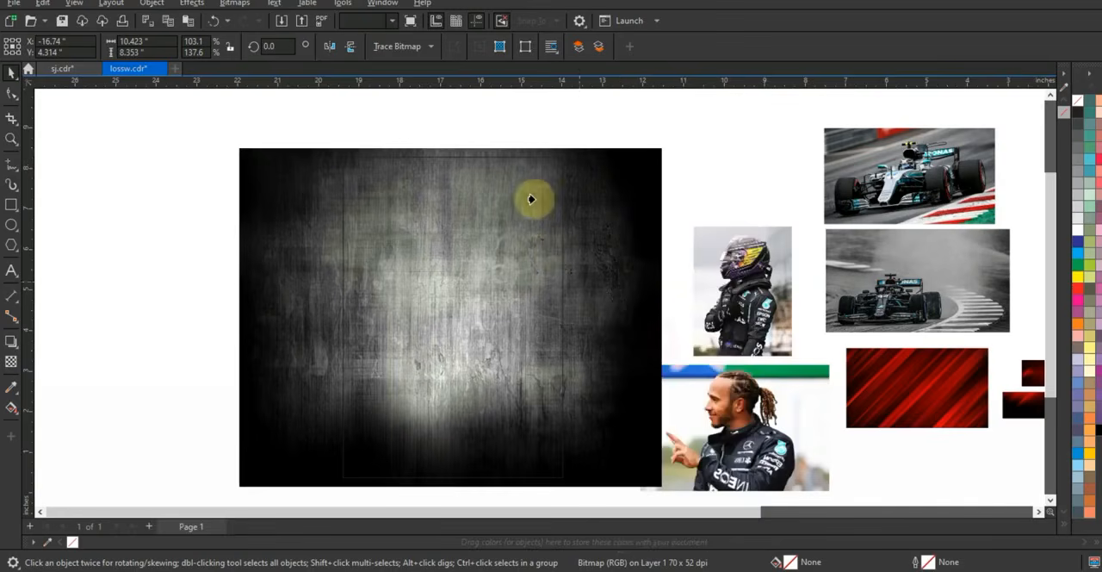
click(520, 156)
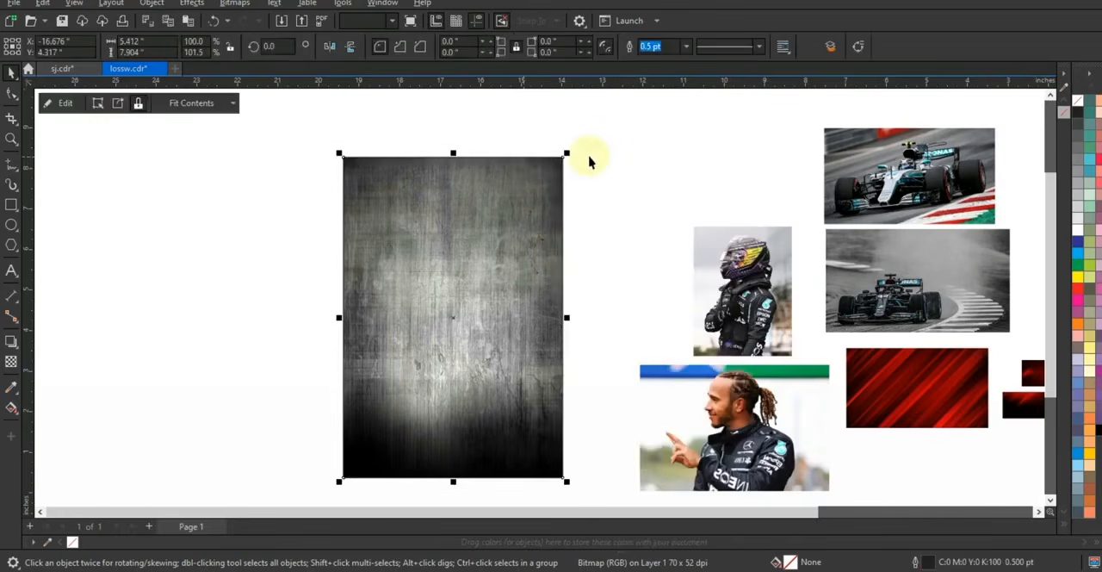
Enlarge the red striped picture to about 9.3 by 5.2 inches and place it in front of the textured rectangle
click(985, 389)
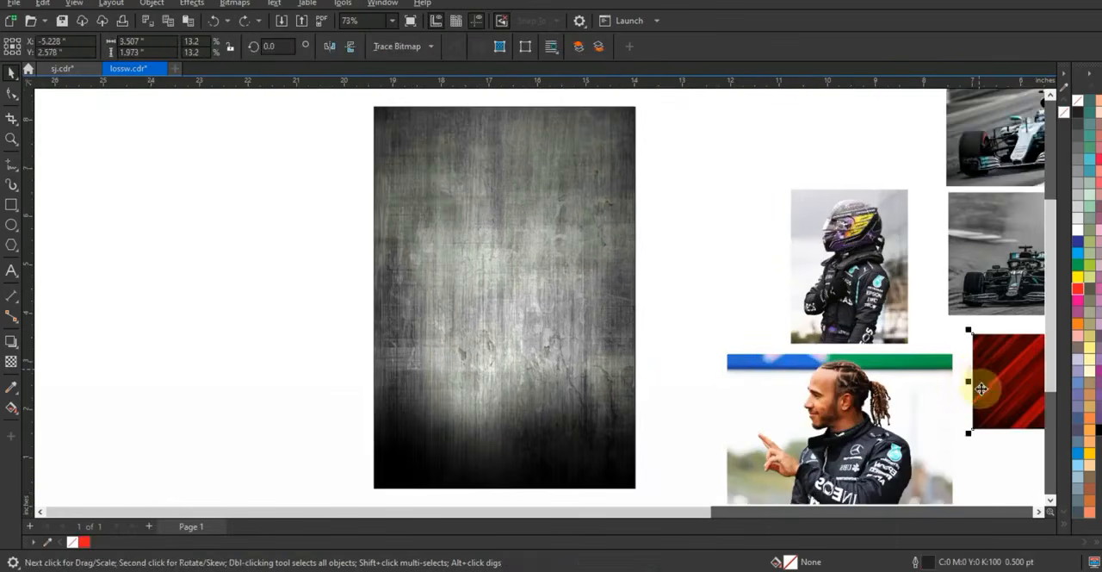
drag(999, 373, 153, 253)
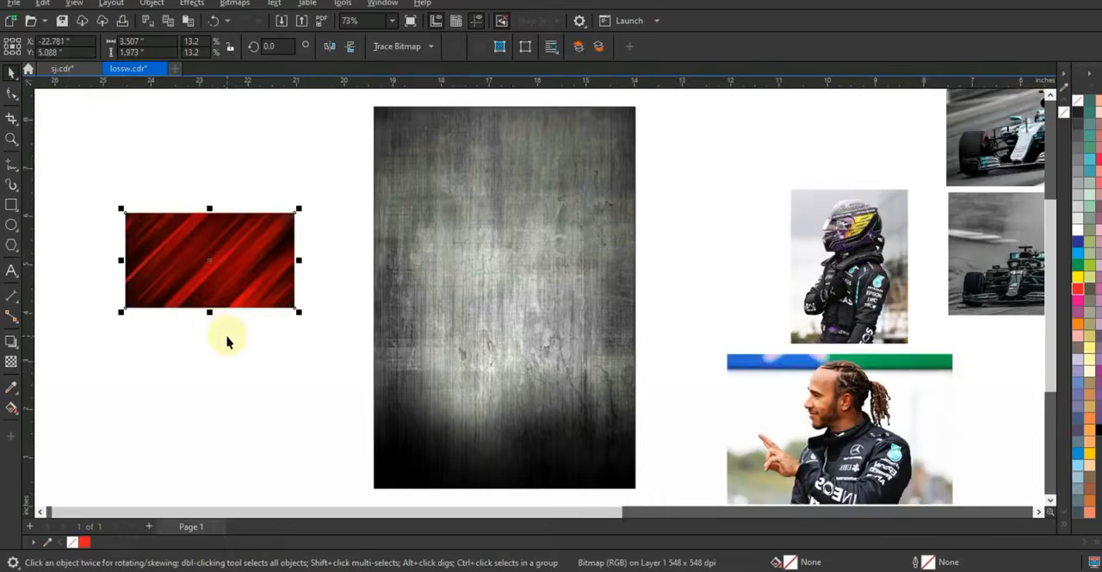
drag(300, 317, 440, 408)
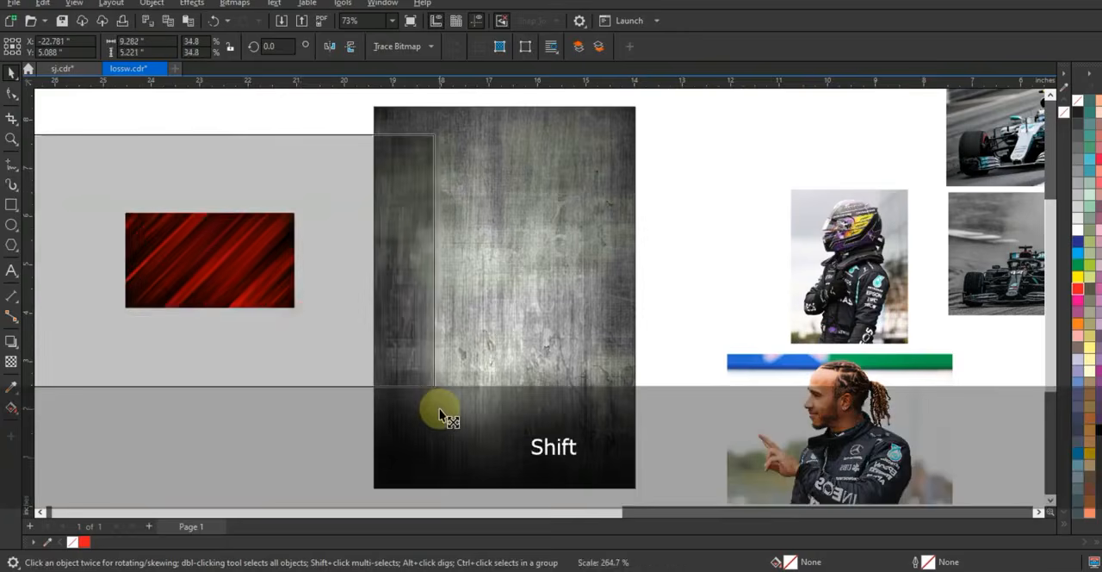
key(shift+Page_Up)
drag(271, 336, 542, 303)
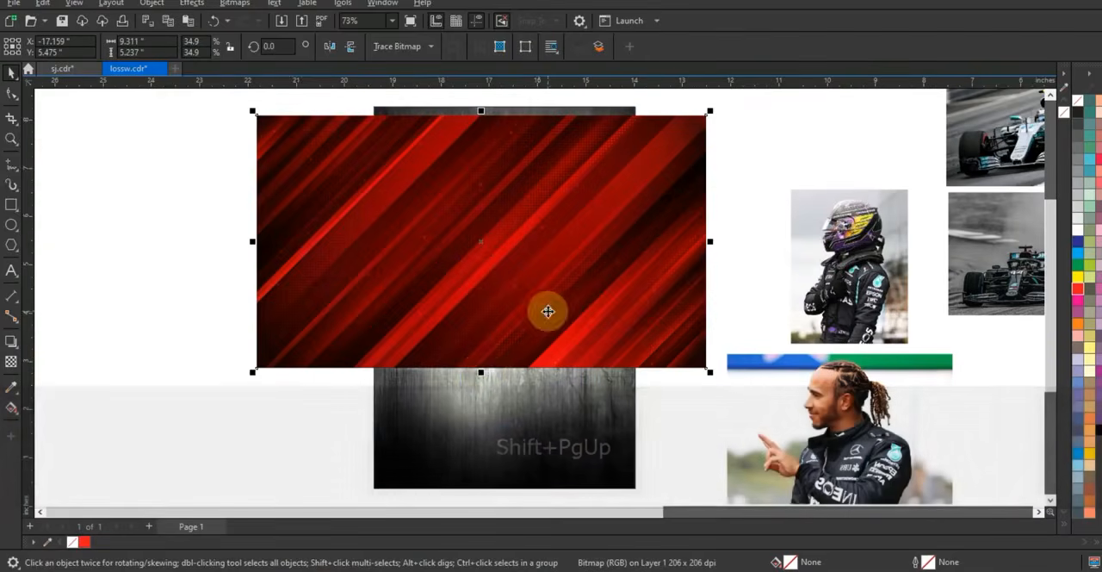
Stretch the red striped picture to about 8.1 inches high and position it to cover the whole textured rectangle
drag(482, 371, 484, 434)
drag(520, 323, 515, 384)
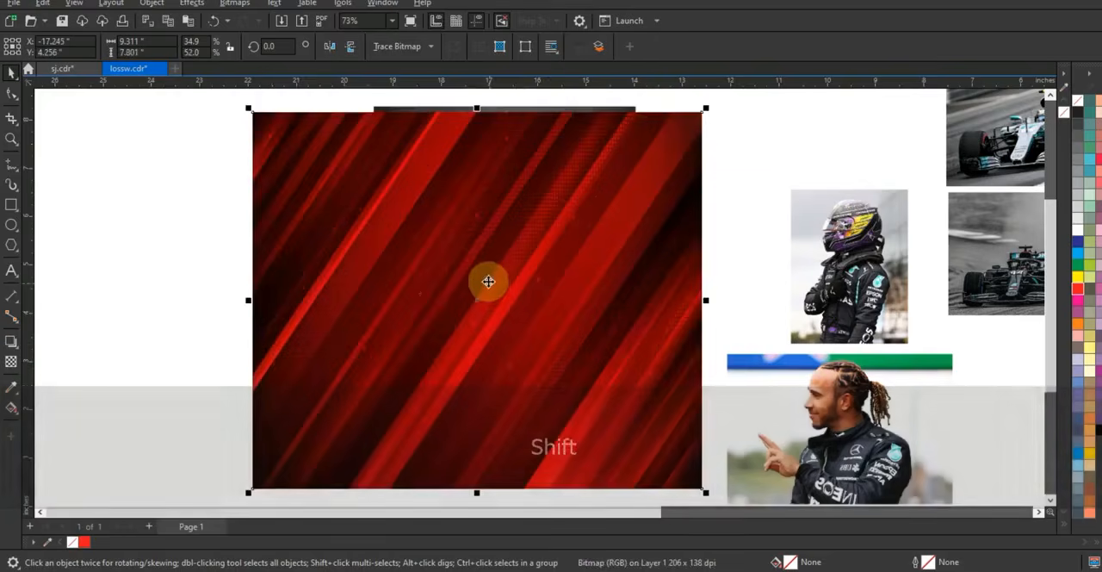
key(F3)
drag(489, 188, 492, 180)
key(shift+F2)
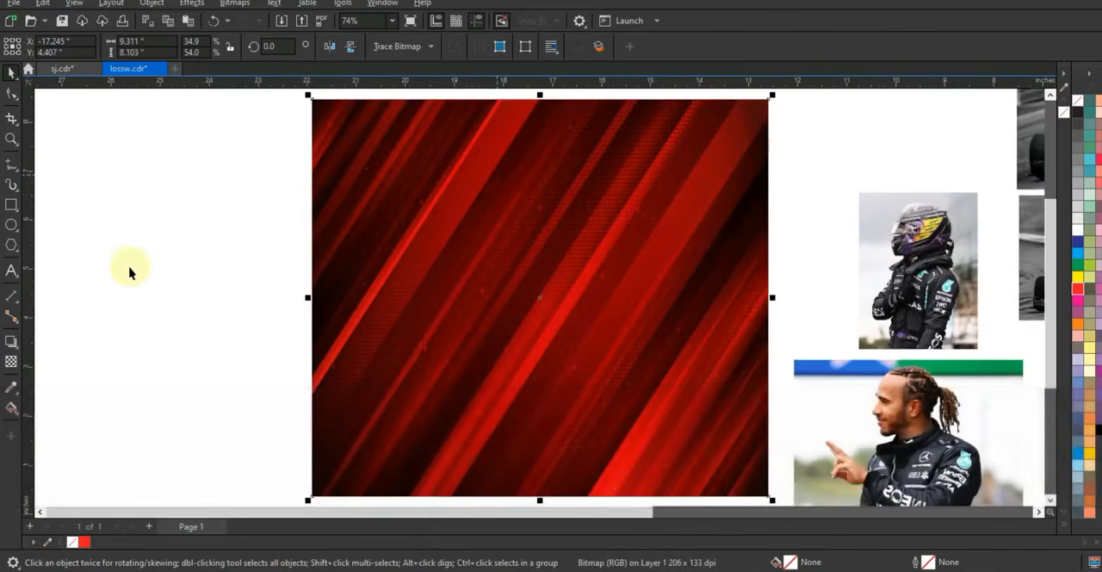
Apply a uniform transparency of 23 to the red striped picture
click(499, 356)
key(F3)
click(499, 422)
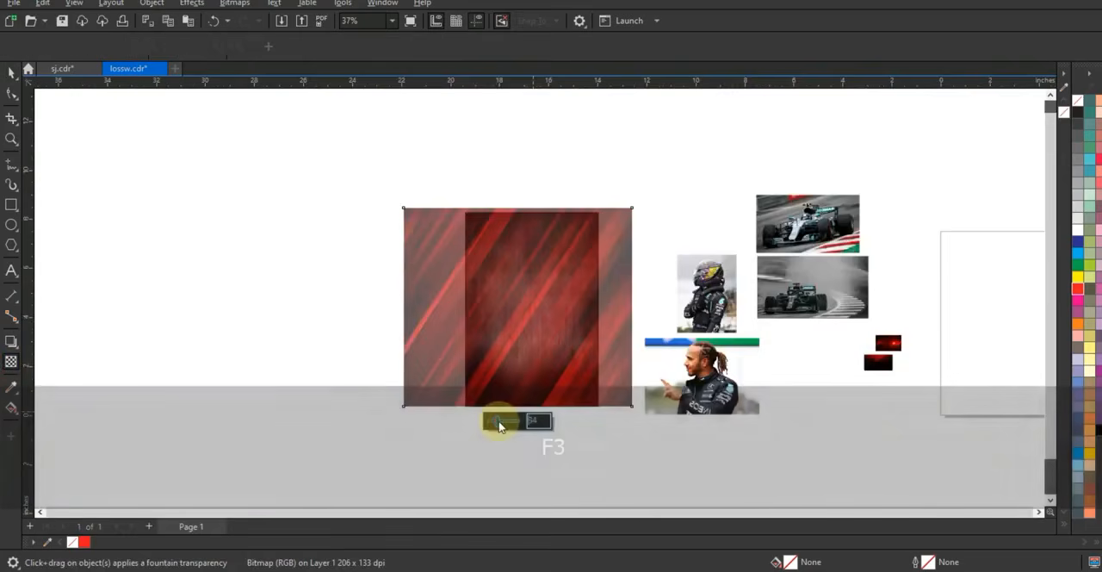
click(495, 422)
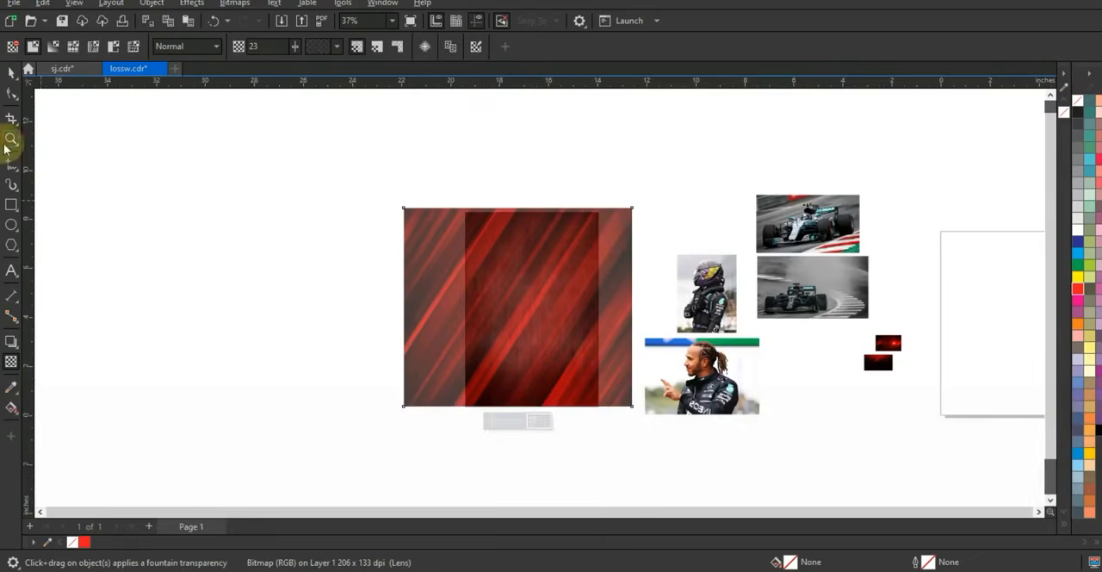
Skew the red striped picture horizontally, shifting its upper edge left and lower edge right to steepen the stripes
drag(387, 187, 715, 428)
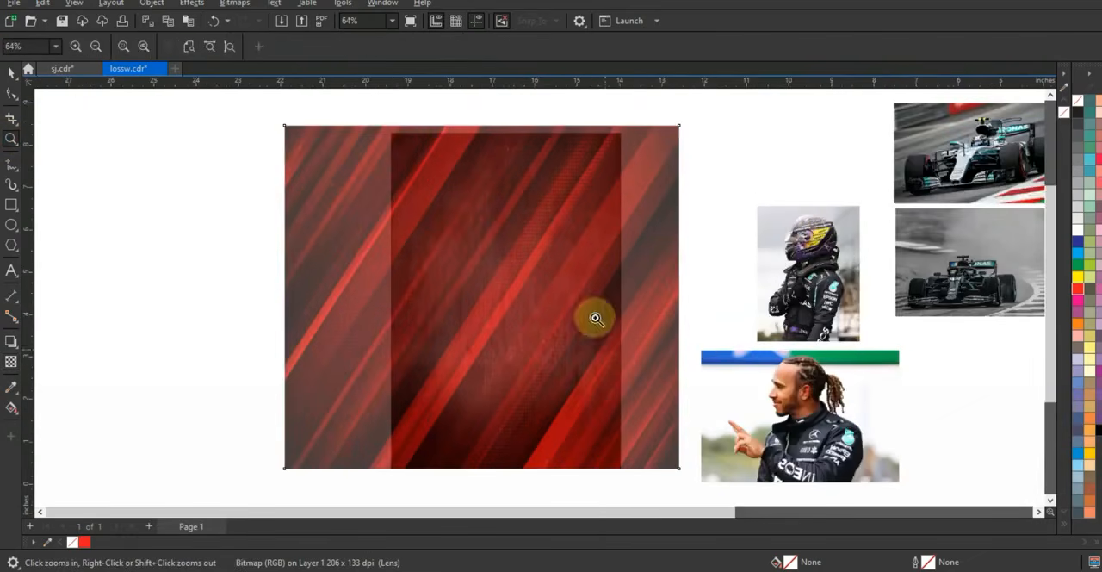
click(13, 72)
click(467, 253)
click(487, 153)
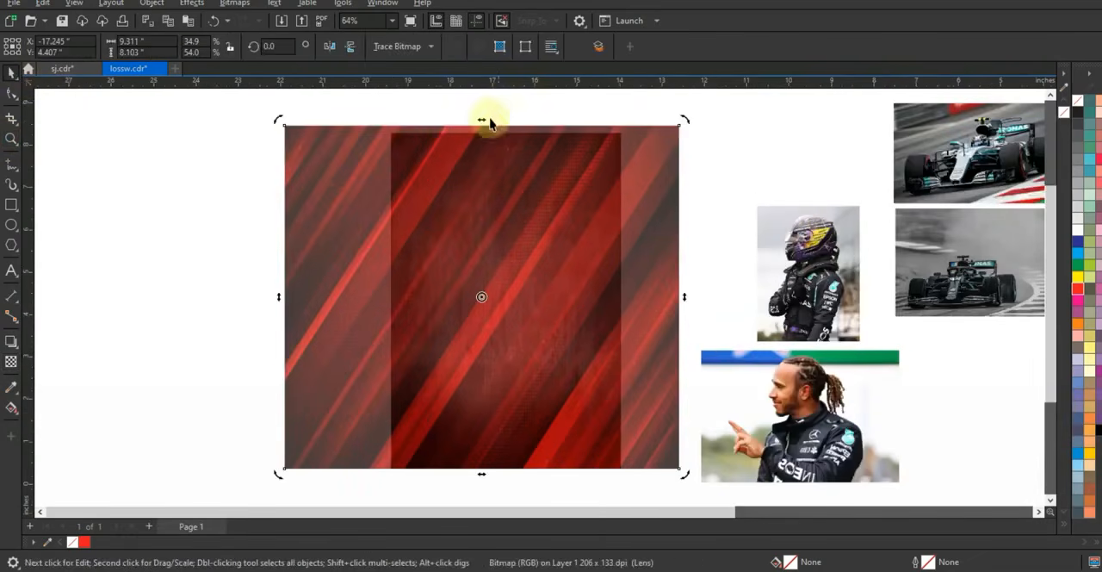
drag(483, 122, 459, 115)
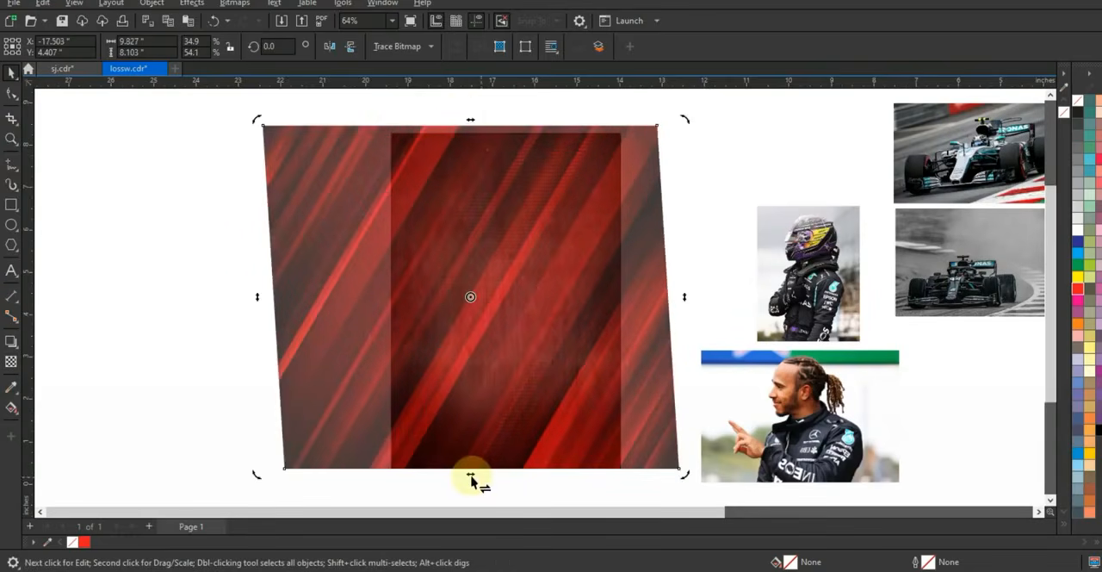
drag(471, 479, 496, 480)
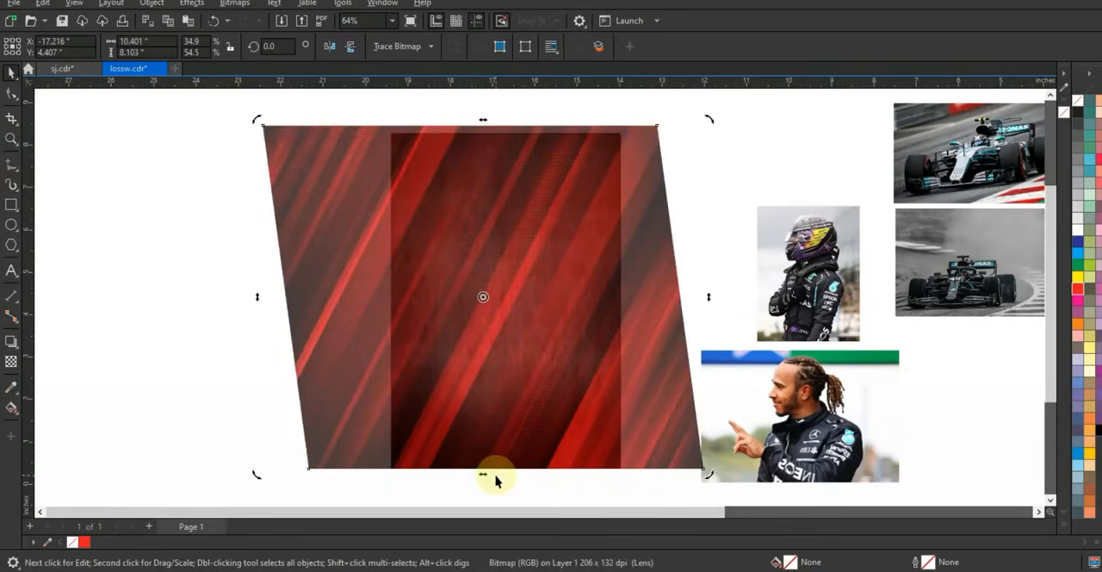
drag(483, 123, 459, 123)
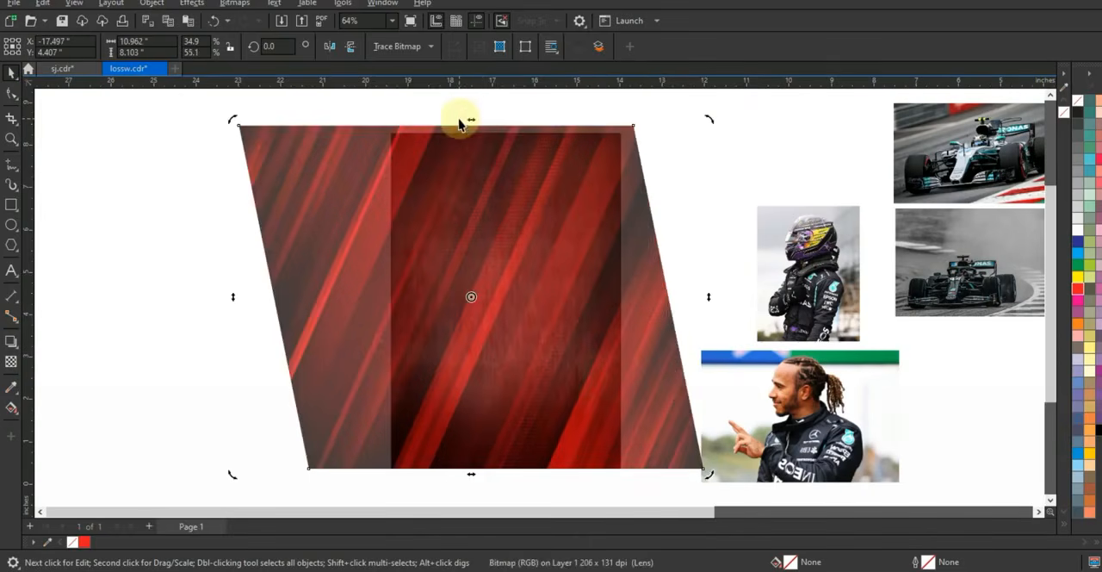
drag(471, 480, 482, 479)
click(259, 293)
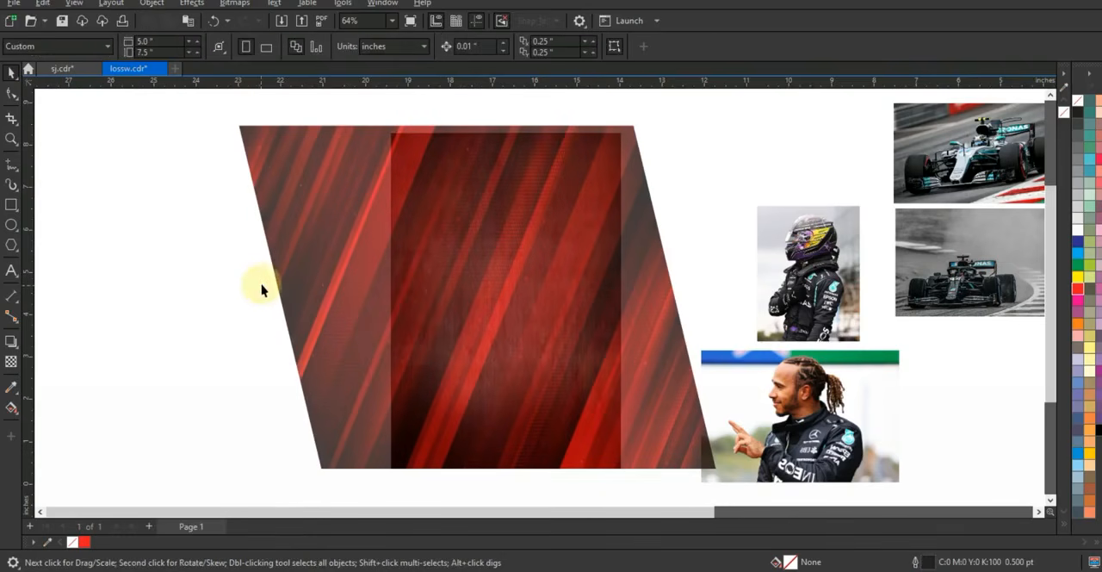
Draw a closed four-sided slanted shape about 4.4 by 8.6 inches along the central red stripe with the Freehand tool
click(11, 139)
drag(303, 106, 741, 470)
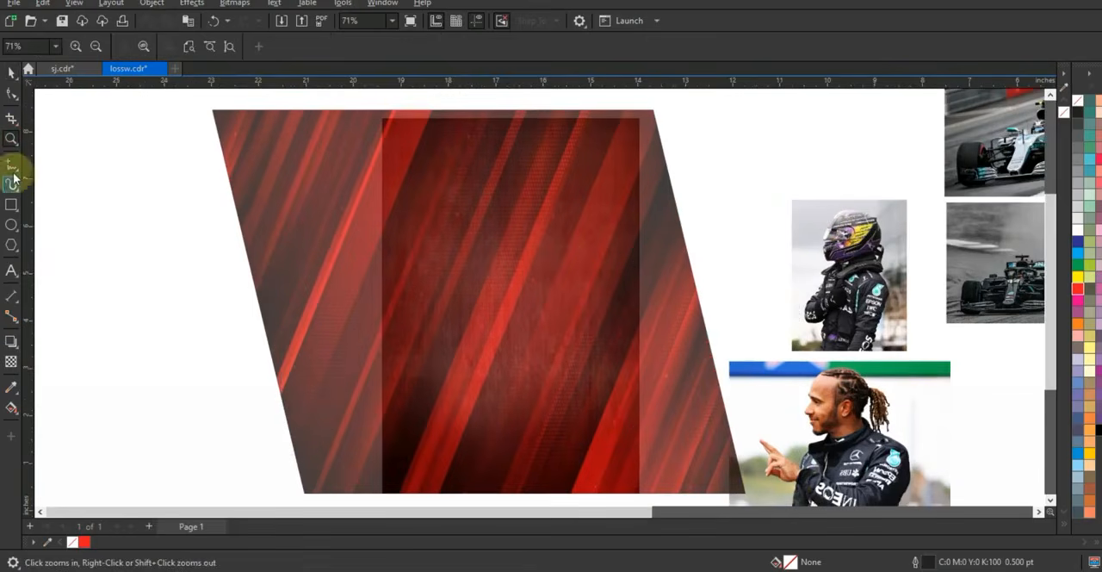
click(11, 164)
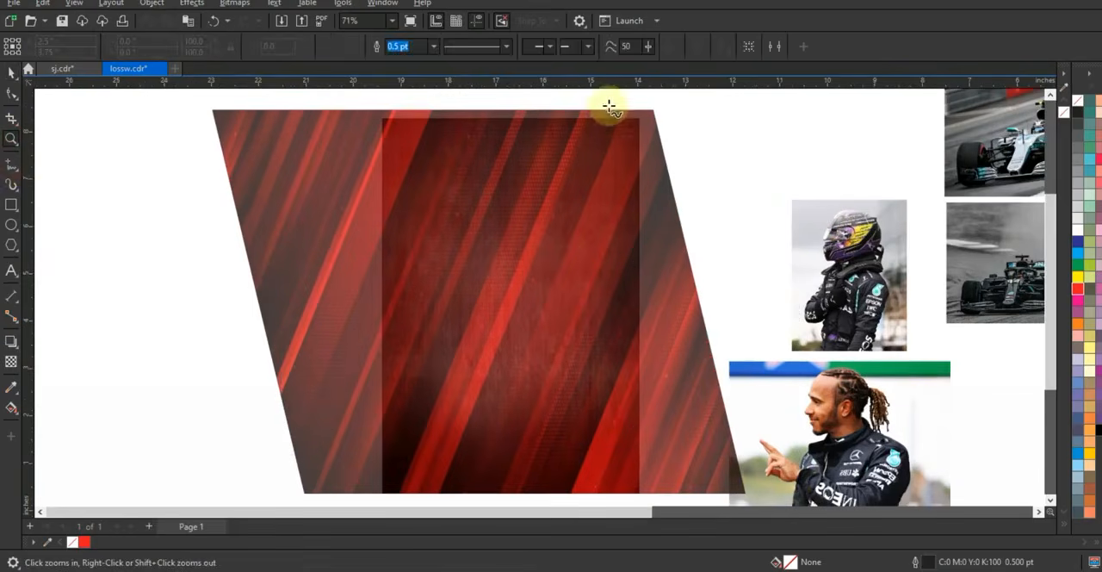
click(556, 104)
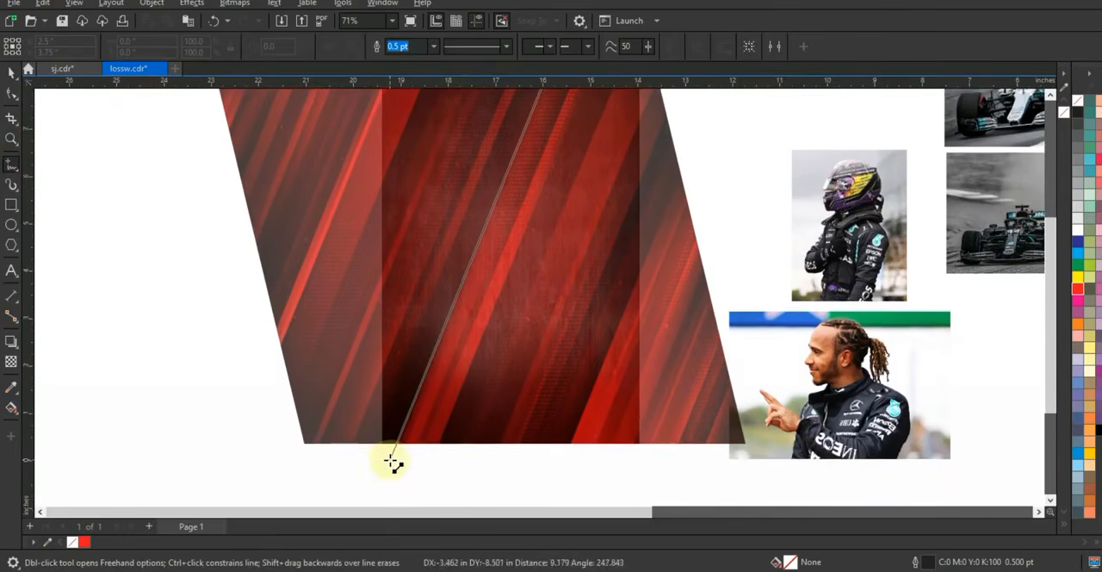
click(390, 461)
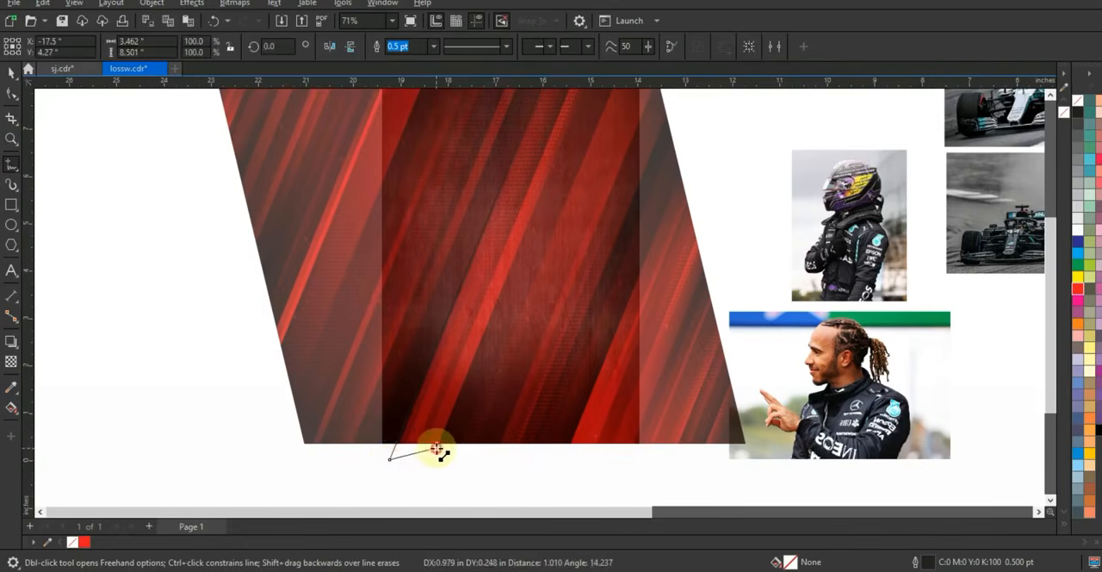
click(437, 450)
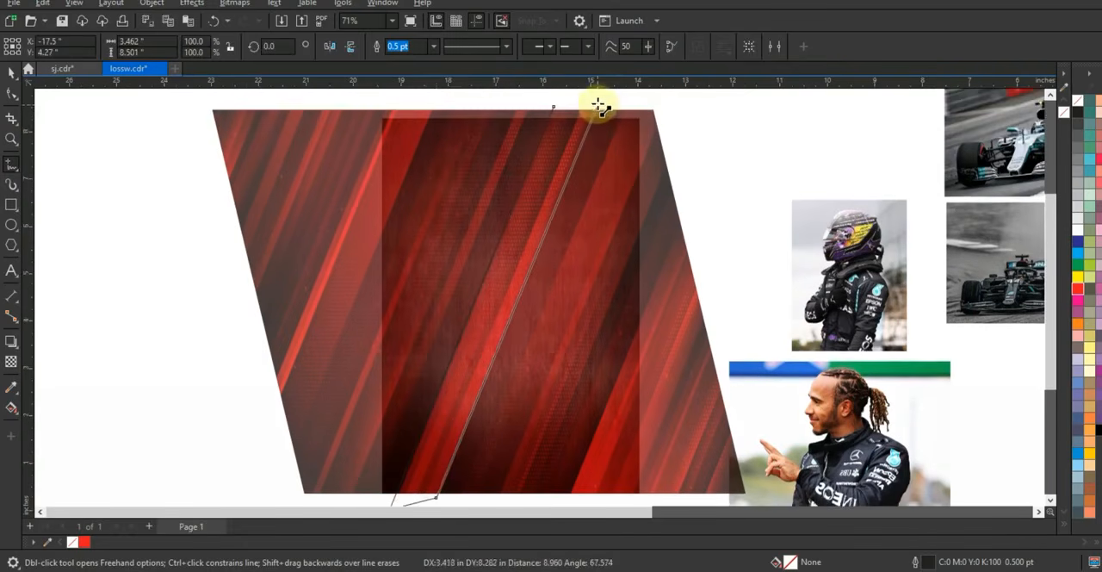
click(598, 103)
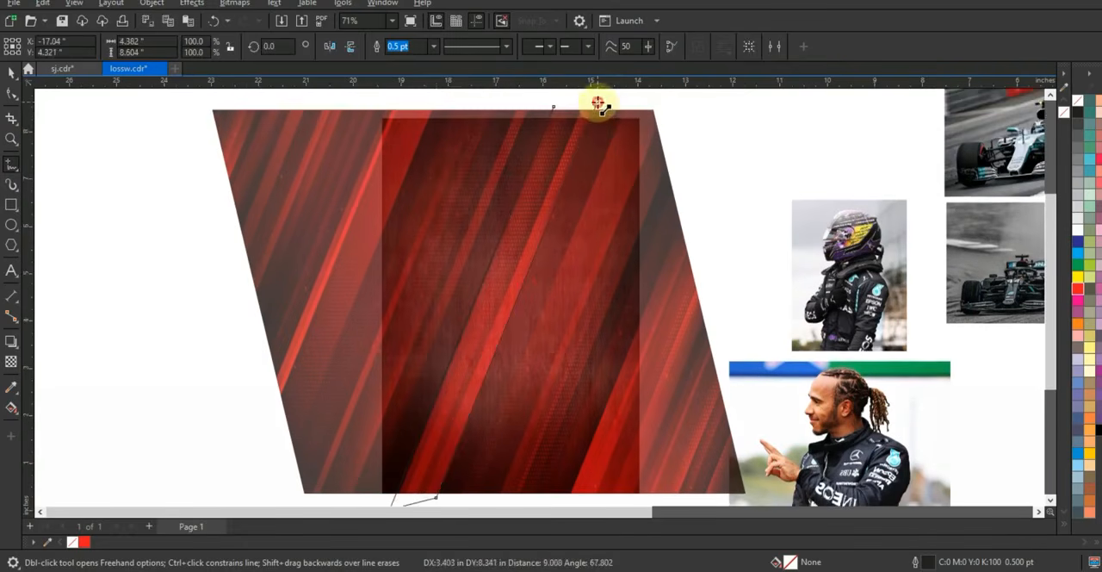
click(553, 108)
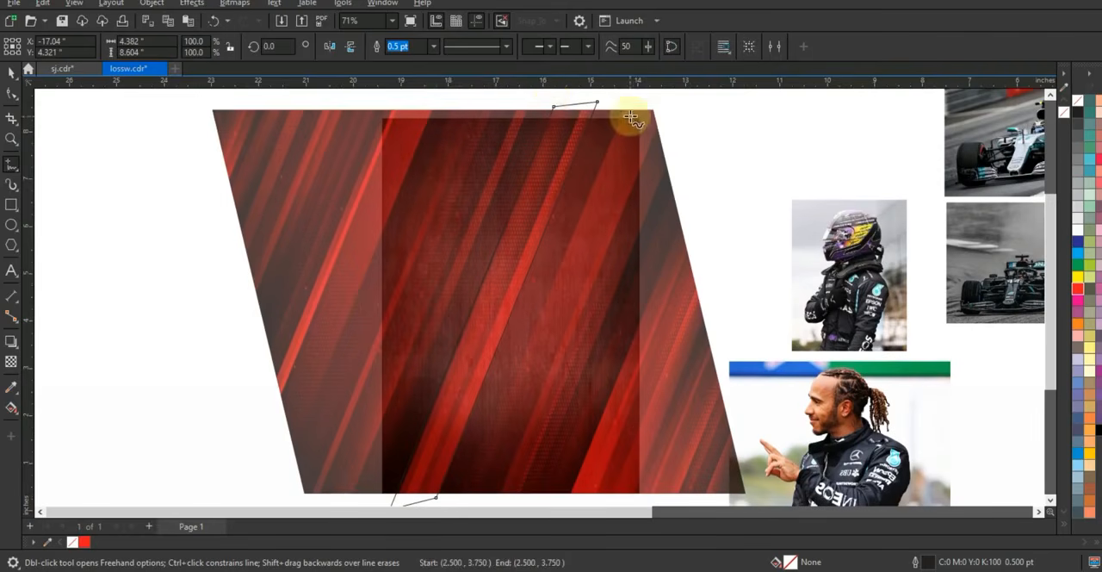
Draw a closed four-sided slanted shape about 4.0 by 7.8 inches along the right-hand stripes with the Freehand tool
key(F3)
click(633, 174)
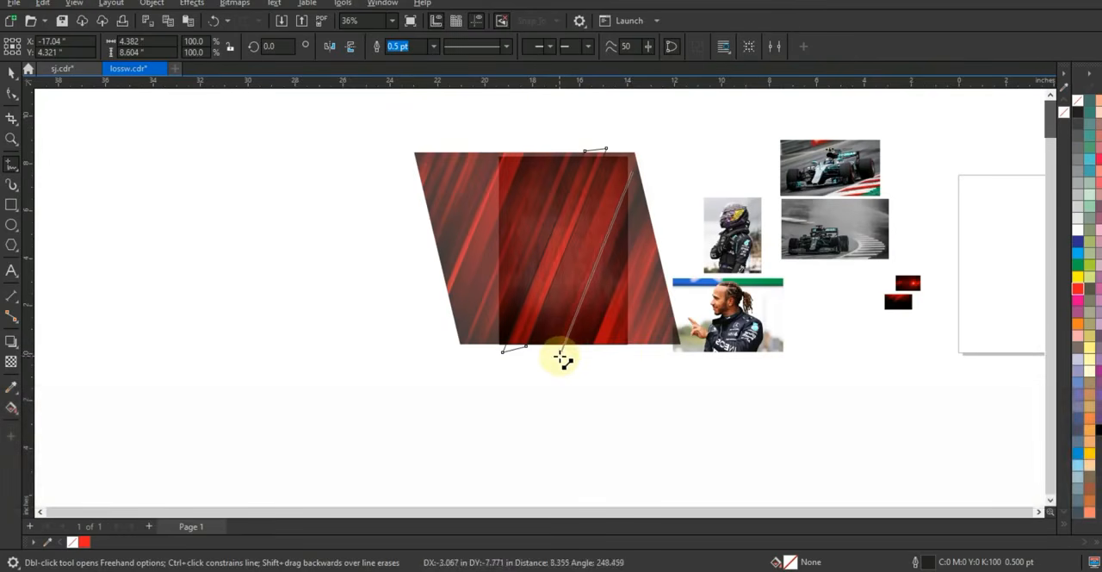
click(559, 355)
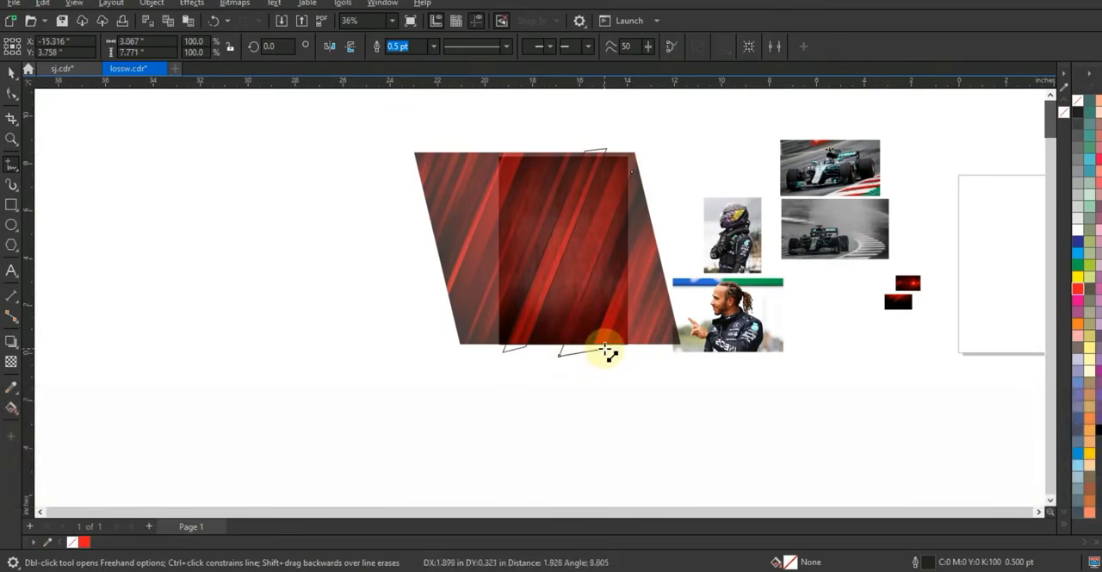
click(606, 347)
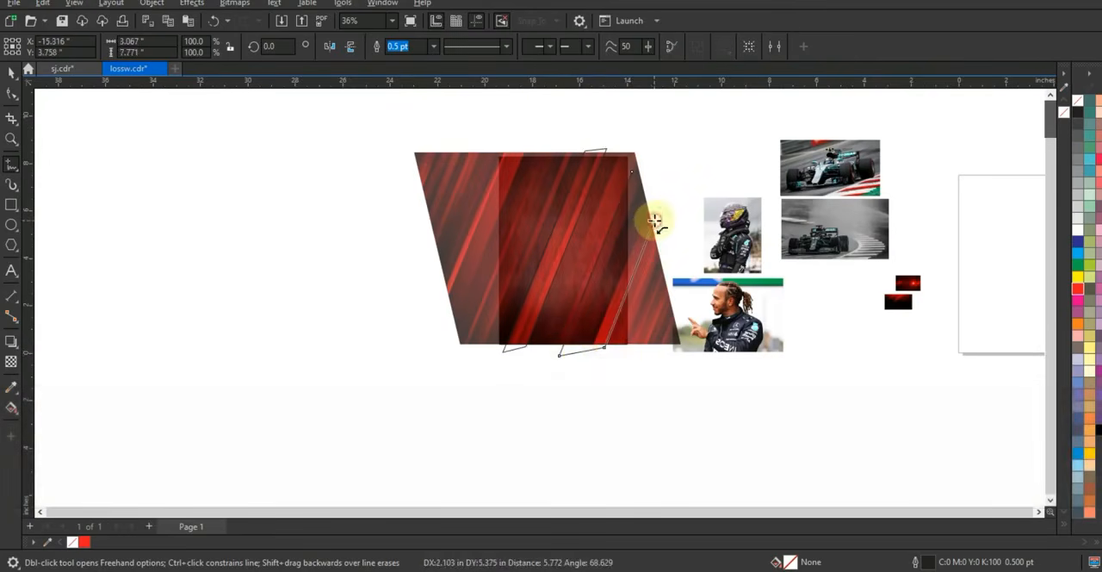
click(655, 220)
click(634, 177)
key(shift+F2)
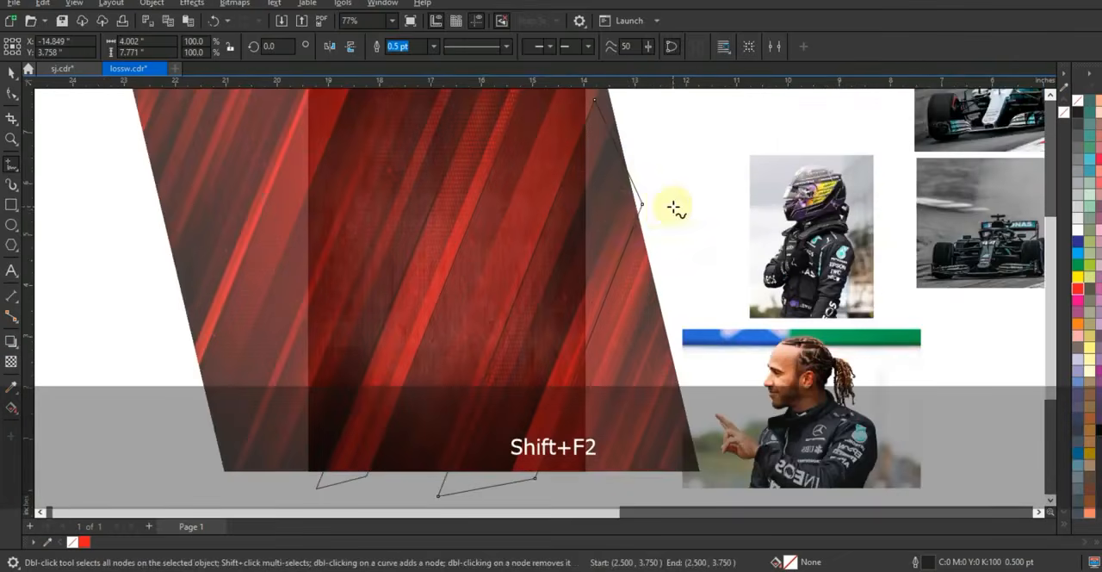
Draw a narrow closed slanted strip about 3.2 by 7.7 inches to the left of the central shape with the Freehand tool
key(F3)
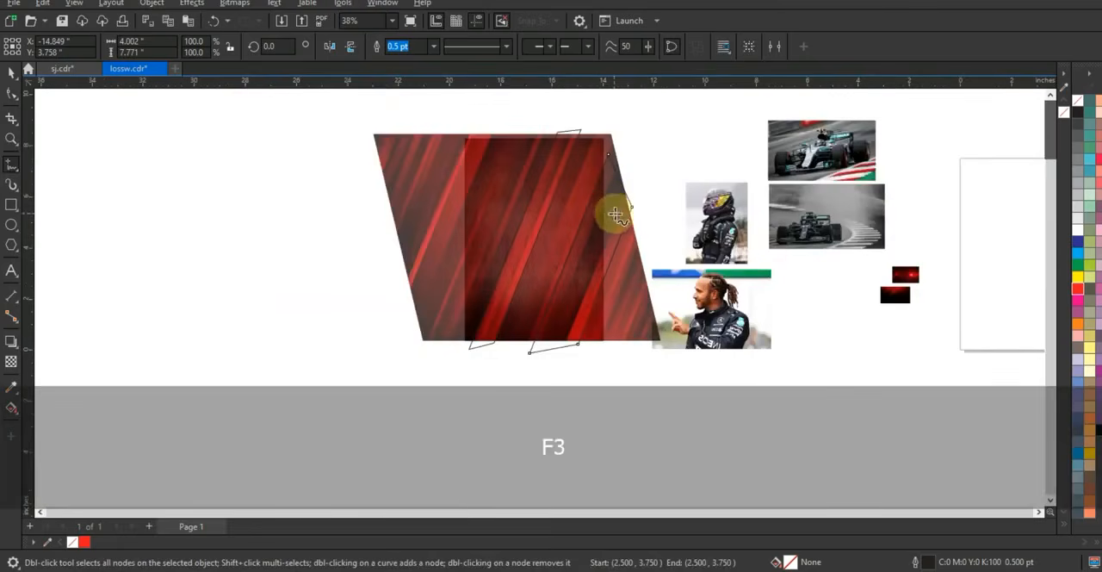
click(11, 138)
drag(654, 341, 683, 350)
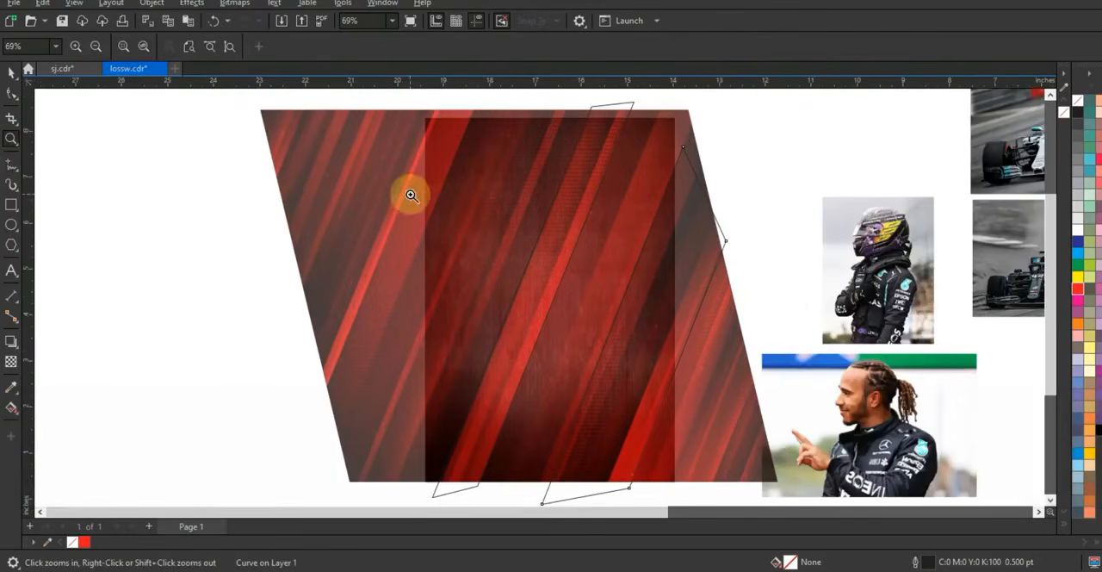
click(10, 165)
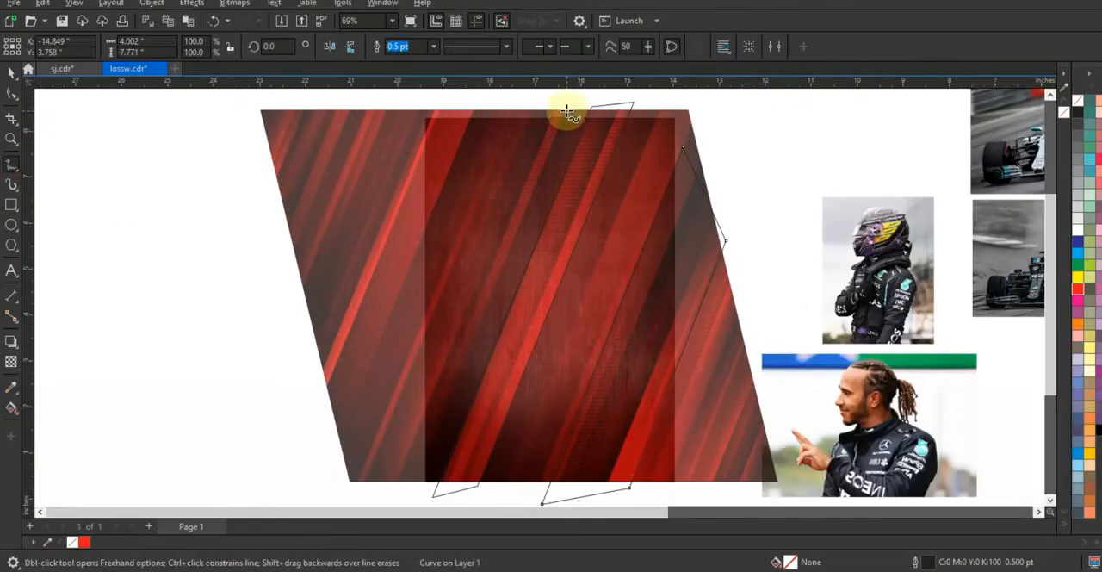
click(567, 107)
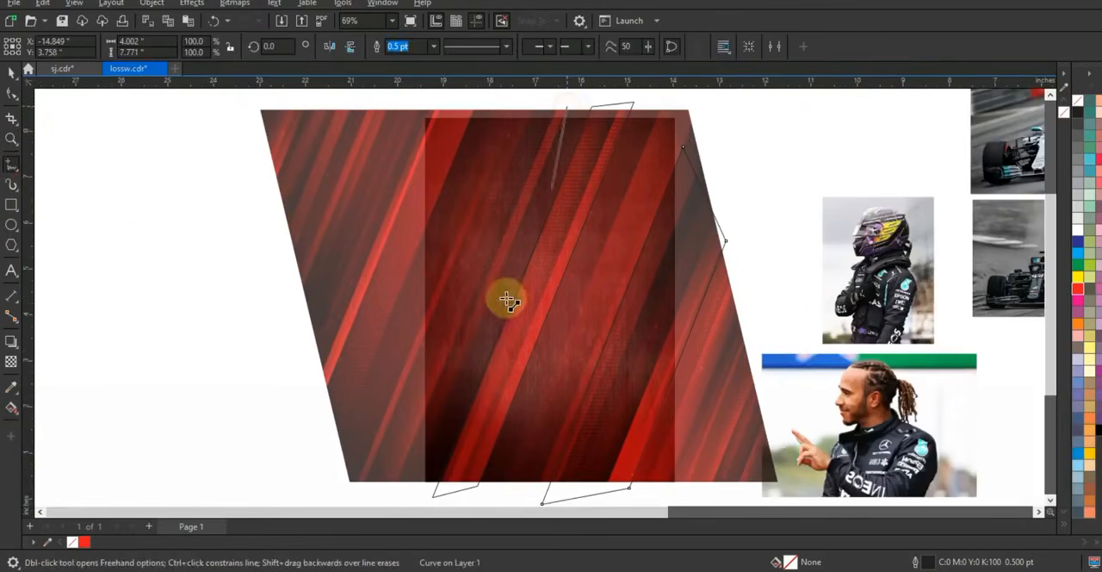
click(425, 459)
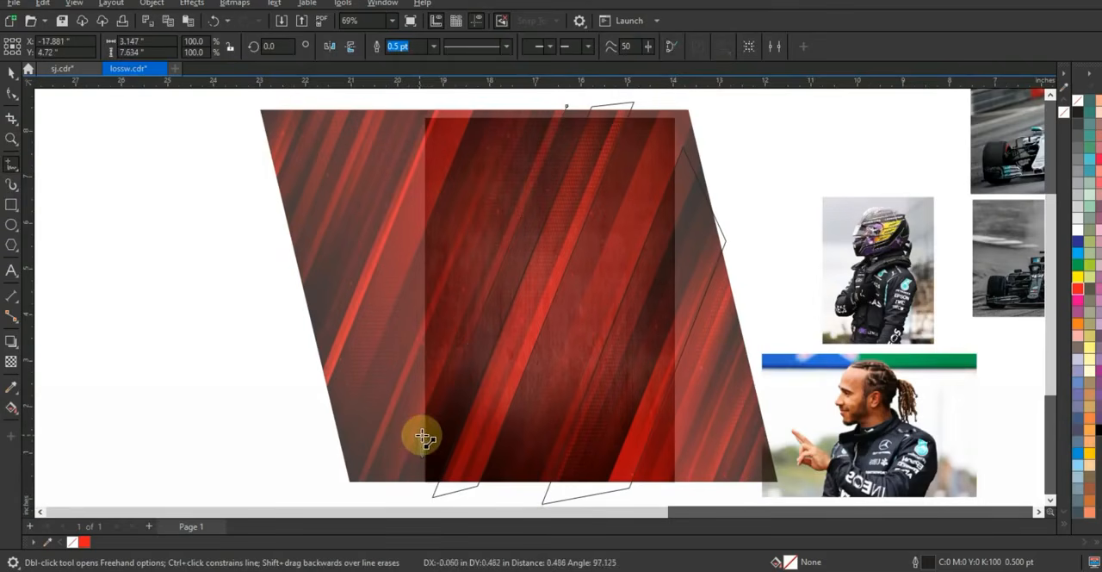
click(558, 102)
click(562, 105)
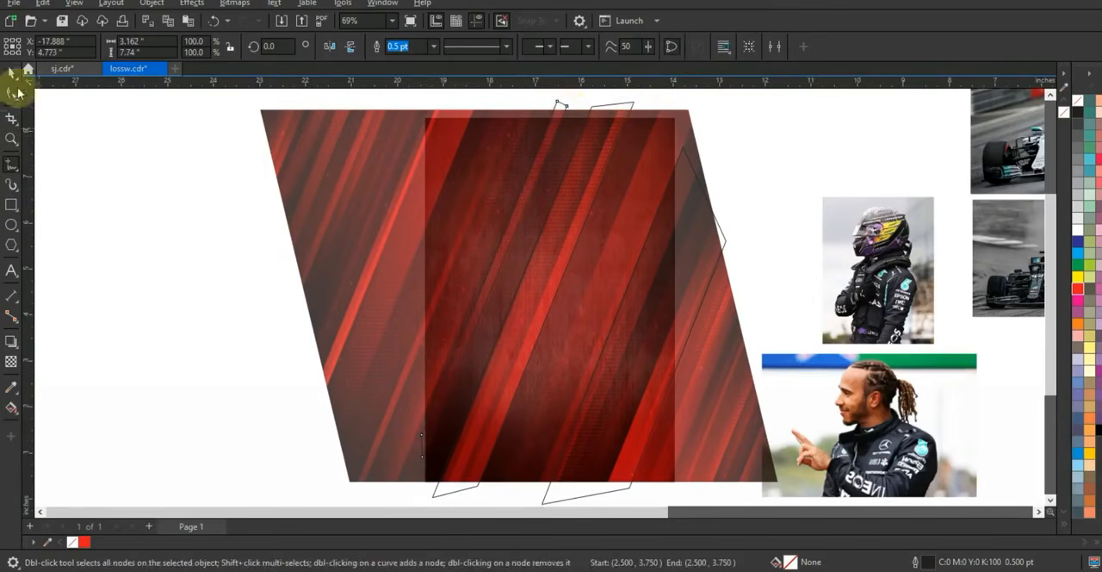
Fill the three slanted shapes with black and combine them into one curve
click(11, 74)
shift+click(685, 260)
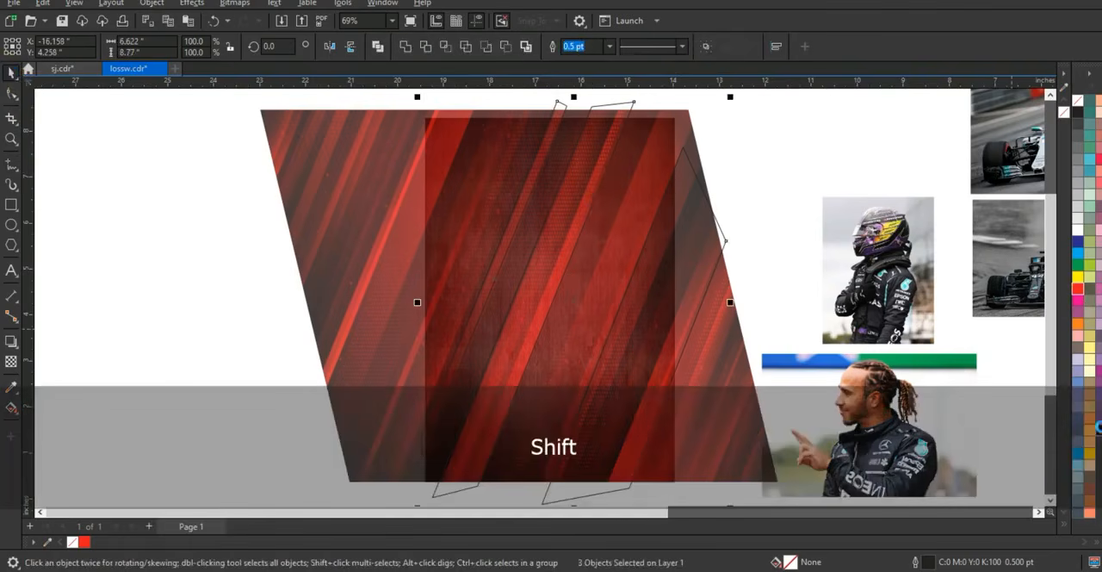
click(1098, 425)
click(205, 207)
Set the transparency of the red striped picture to 0
click(369, 229)
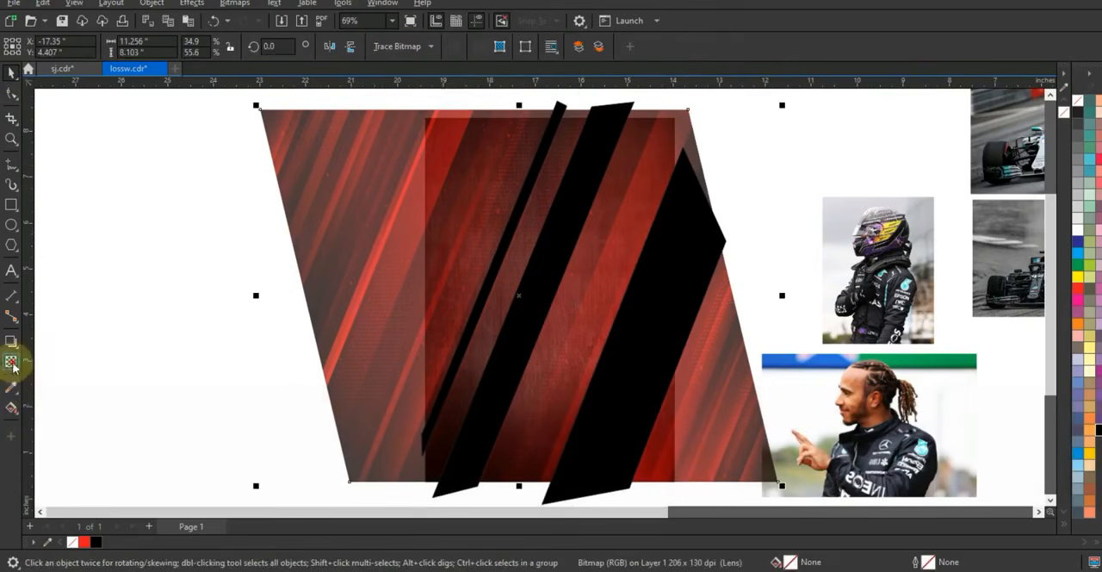
click(11, 362)
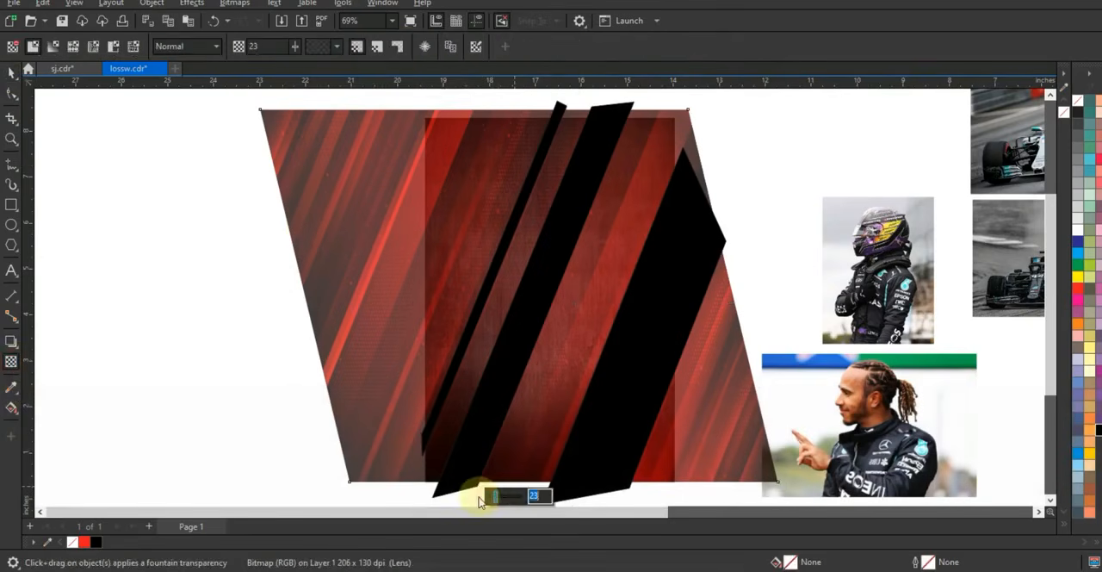
drag(479, 502, 484, 493)
click(11, 72)
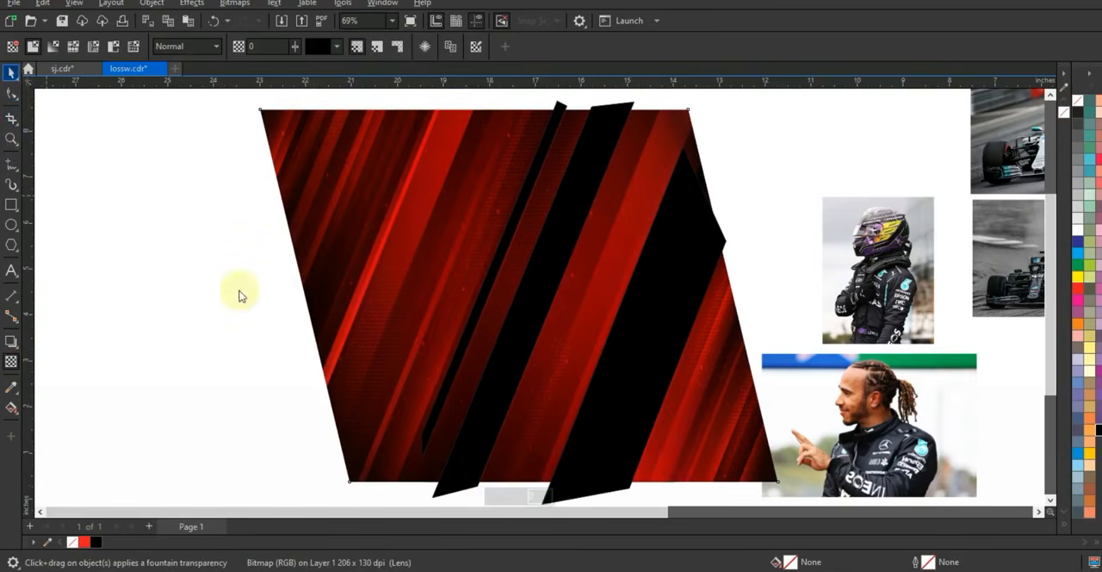
PowerClip the red striped picture inside the black slanted shapes
click(487, 155)
right_click(489, 154)
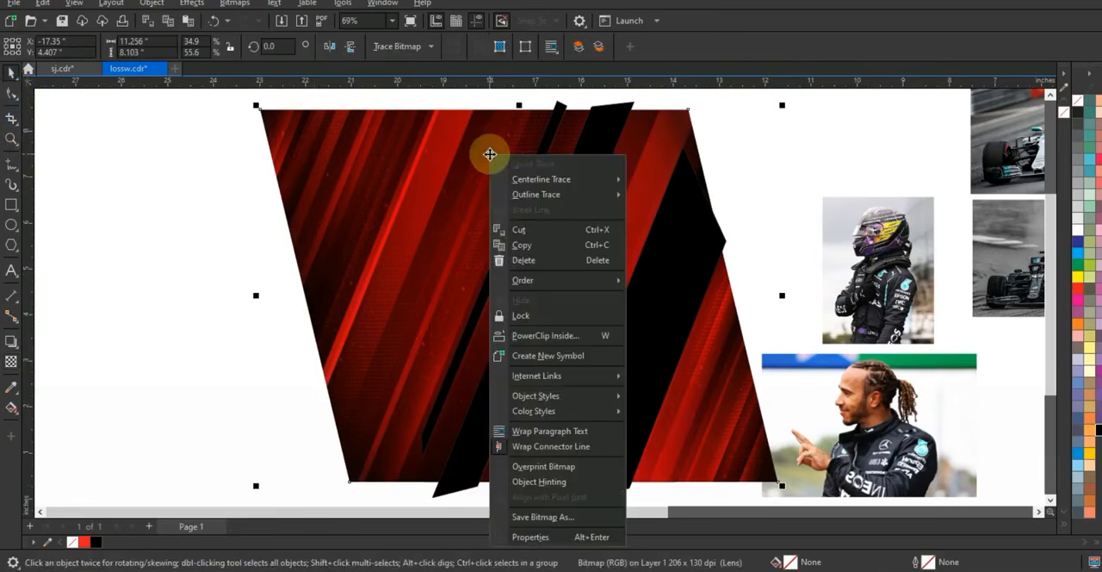
click(547, 336)
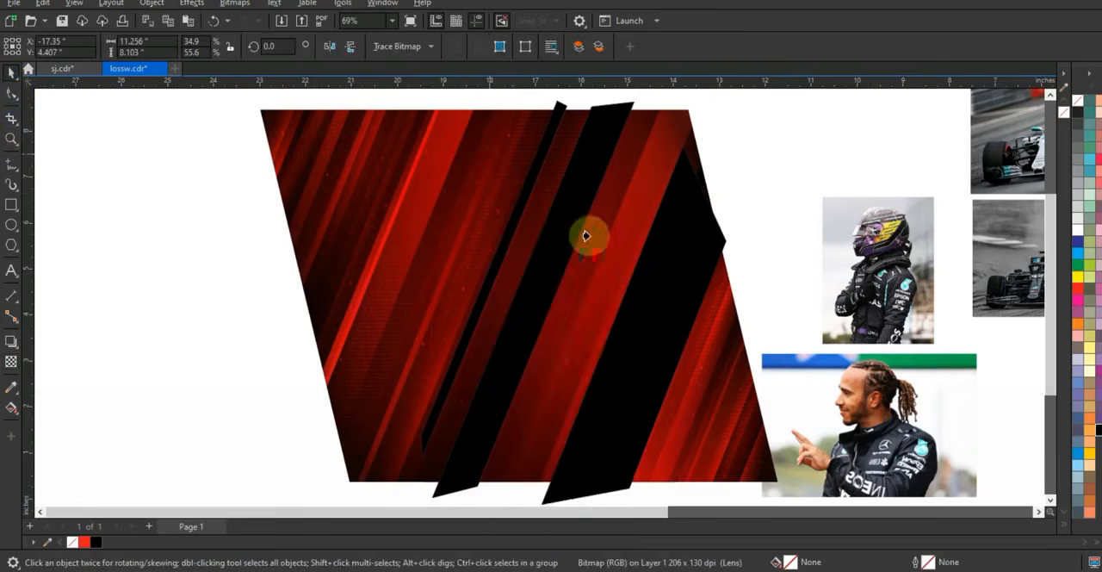
click(584, 235)
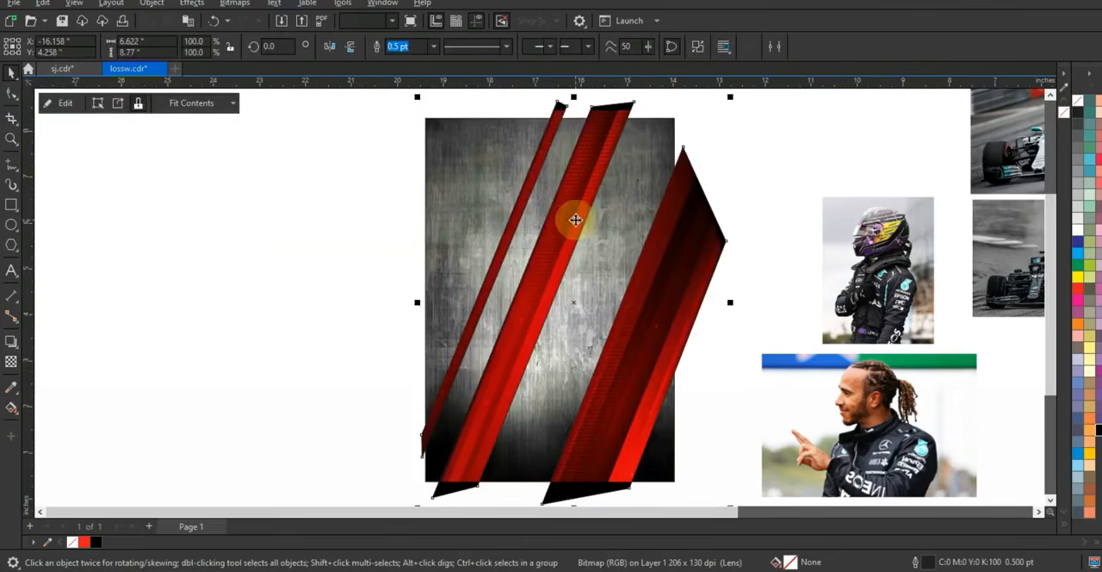
Remove the outline and the black fill from the slanted stripe shapes
right_click(1079, 100)
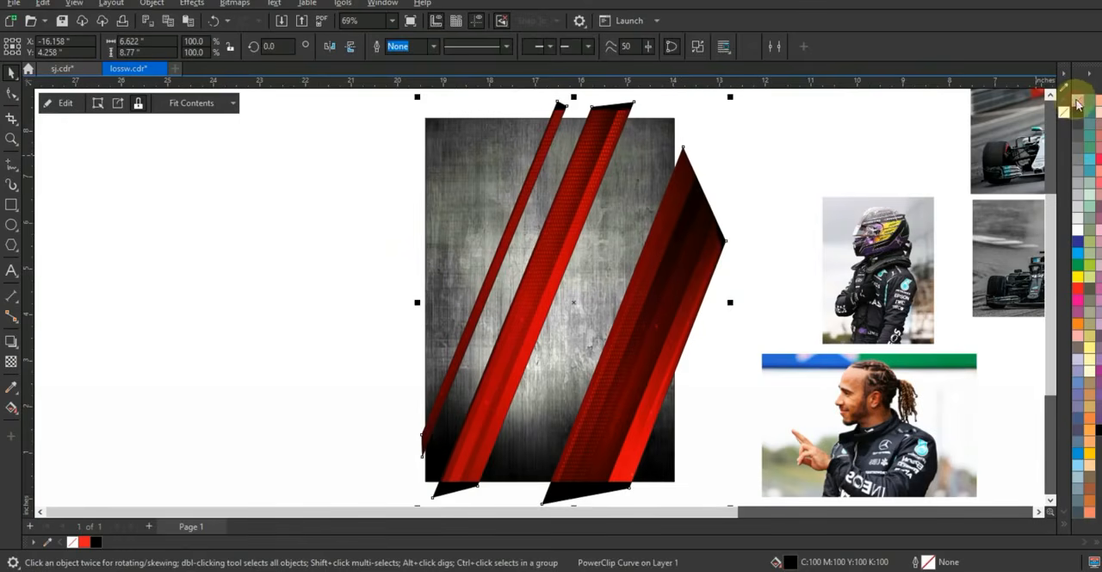
click(1079, 102)
click(738, 149)
click(700, 252)
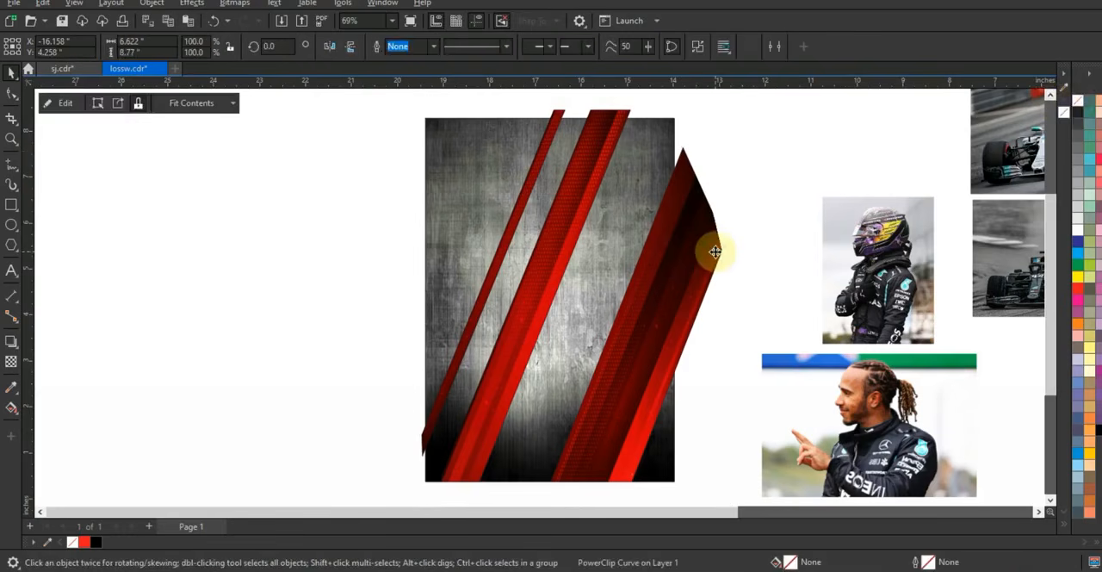
click(761, 218)
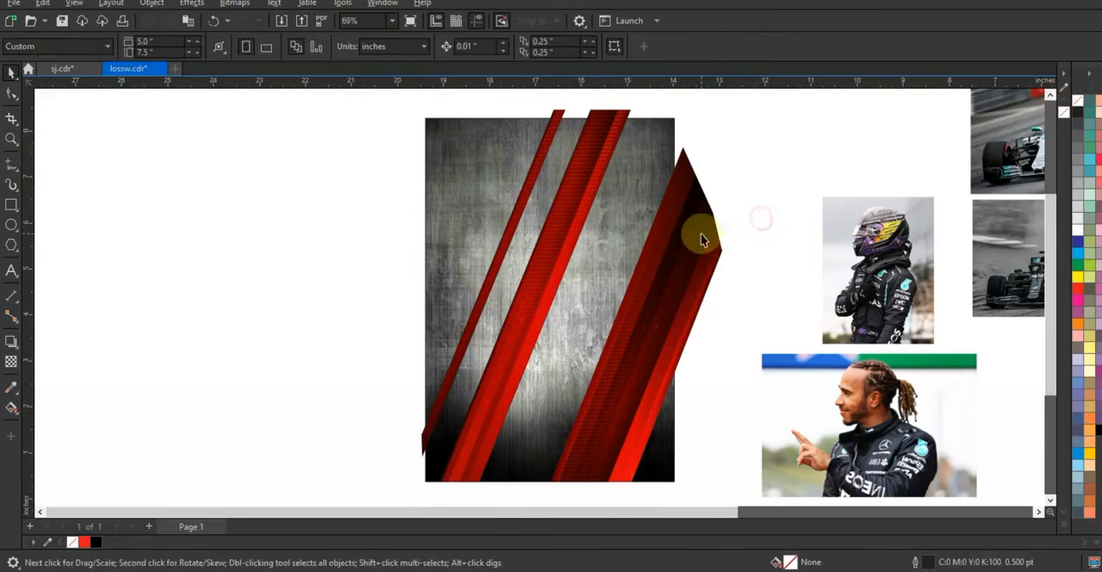
click(701, 236)
click(772, 183)
Move the lower of the two small dark red pictures beside the poster, enlarging and rotating it to 249.98 degrees
key(F3)
drag(883, 324, 465, 355)
key(shift+F2)
key(Escape)
click(362, 445)
drag(406, 431, 509, 315)
drag(368, 403, 304, 257)
click(304, 257)
drag(448, 384, 226, 428)
Place the rotated dark red picture over the poster behind the red stripes and enlarge it to about 7.3 by 9.5 inches
drag(329, 317, 552, 371)
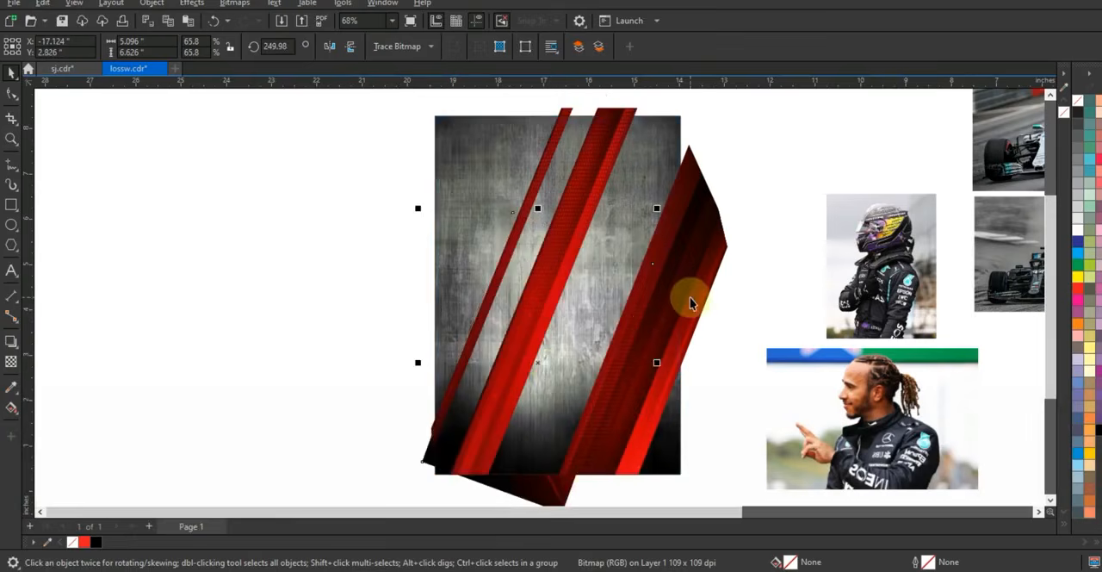
key(ctrl+Page_Up)
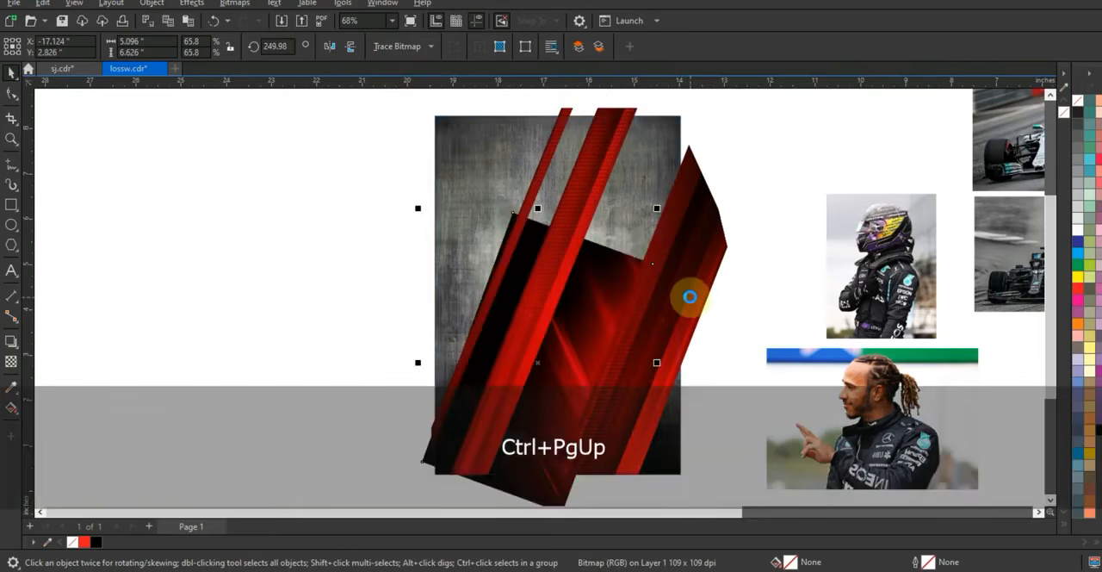
key(F3)
drag(675, 251, 725, 186)
right_click(708, 242)
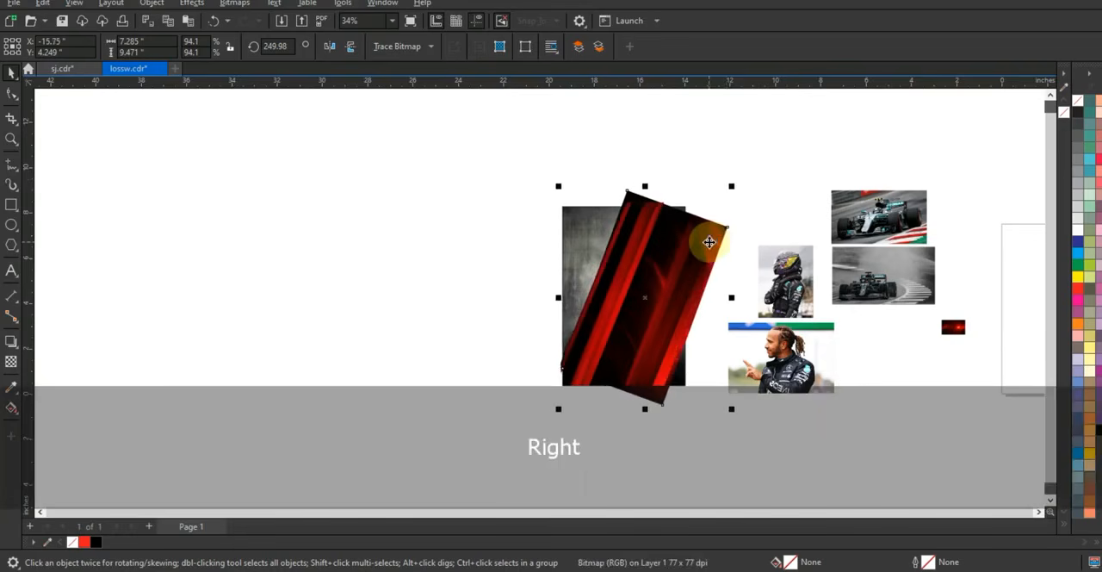
Rotate the dark red picture to 248.675 degrees and enlarge it to about 8.8 by 11.2 inches
click(701, 242)
mouse_move(645, 186)
mouse_down()
mouse_move(635, 216)
mouse_move(652, 194)
mouse_up()
click(640, 389)
drag(559, 409, 627, 409)
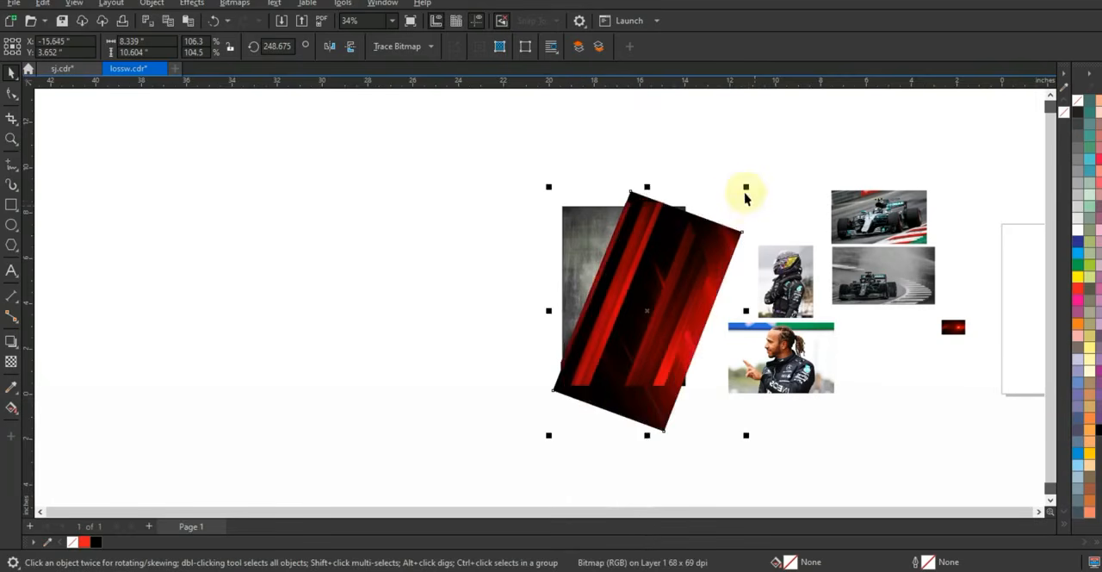
drag(748, 188, 737, 294)
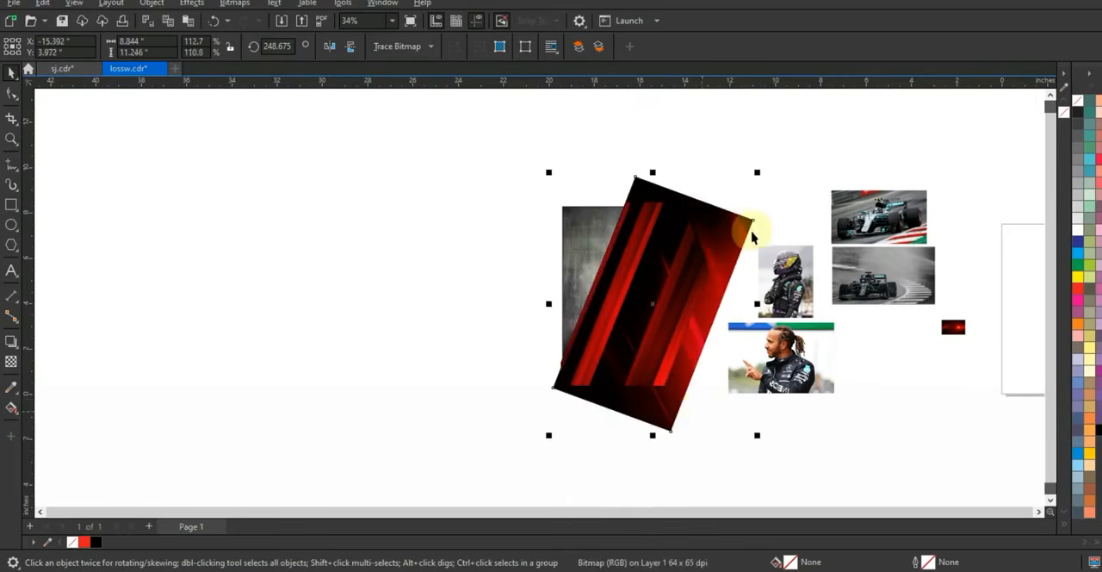
PowerClip the rotated dark red picture inside the textured rectangle
key(shift+F2)
key(Escape)
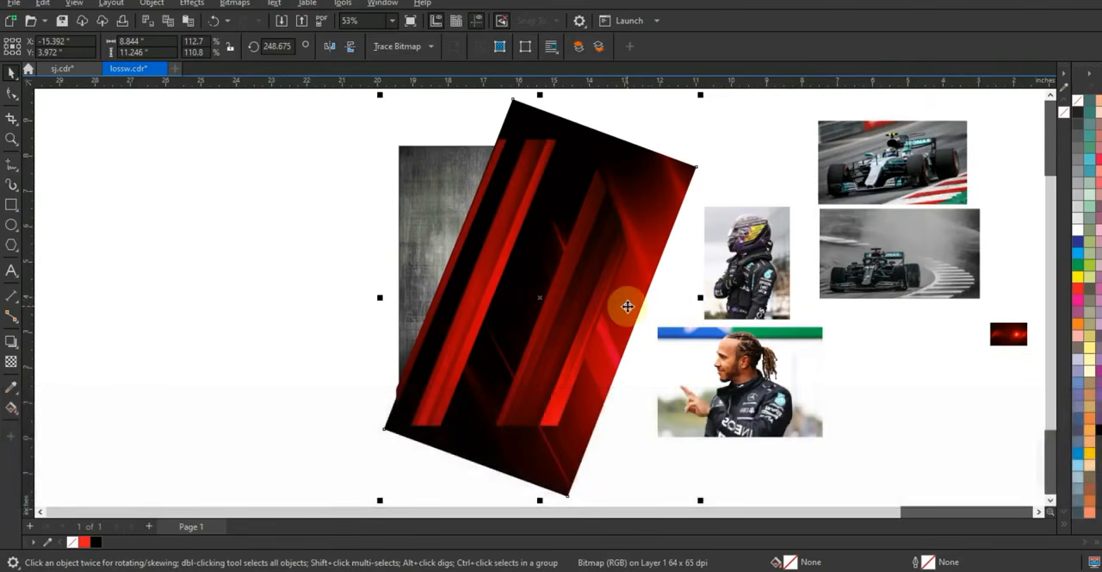
key(w)
click(428, 160)
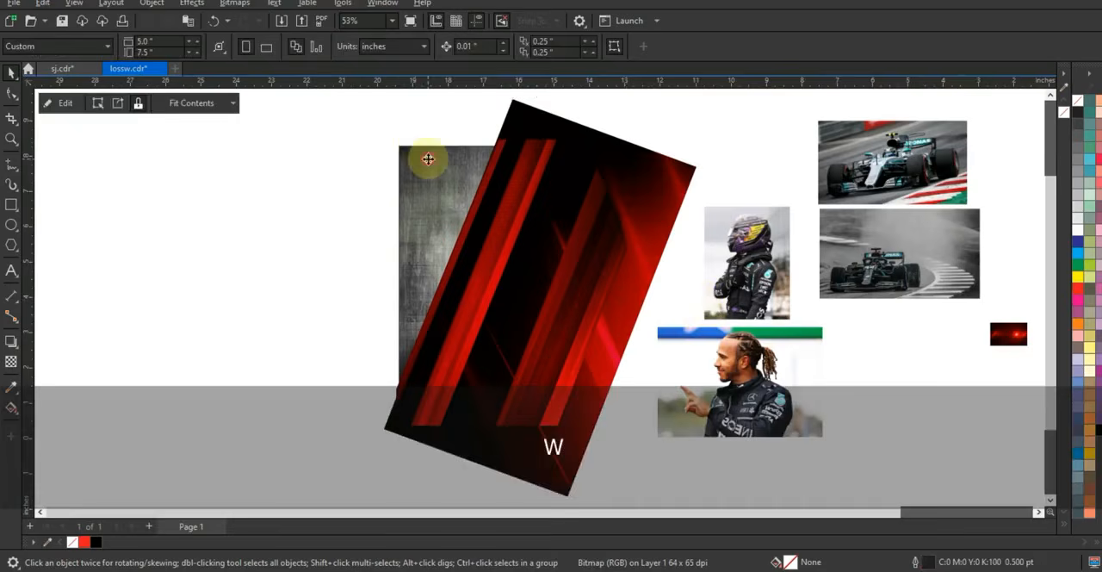
click(345, 214)
PowerClip the red slanted stripes inside the textured rectangle, on top of the dark red picture
click(593, 284)
key(w)
click(426, 195)
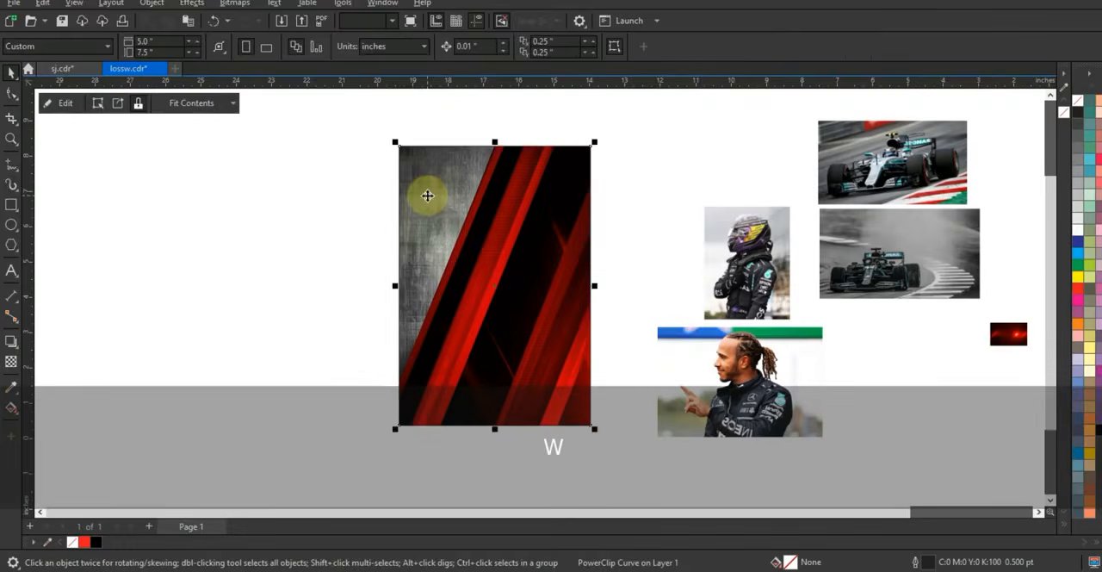
click(276, 256)
click(522, 281)
key(shift+F2)
key(Escape)
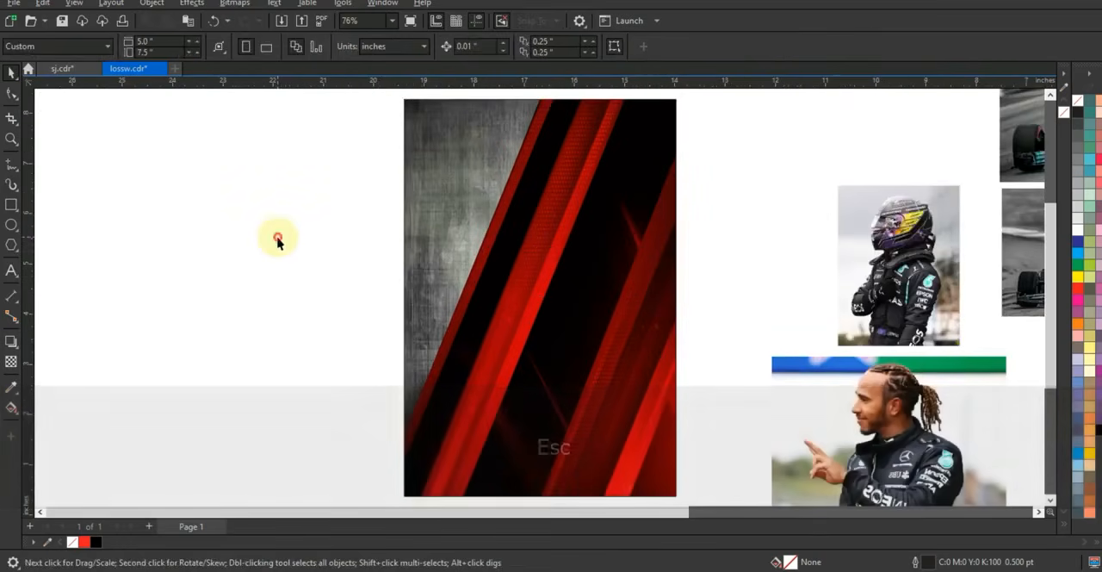
click(294, 293)
Move the two race car photos to the left of the poster and align their centers vertically
drag(1016, 279, 191, 296)
drag(1029, 150, 203, 441)
shift+click(293, 317)
key(c)
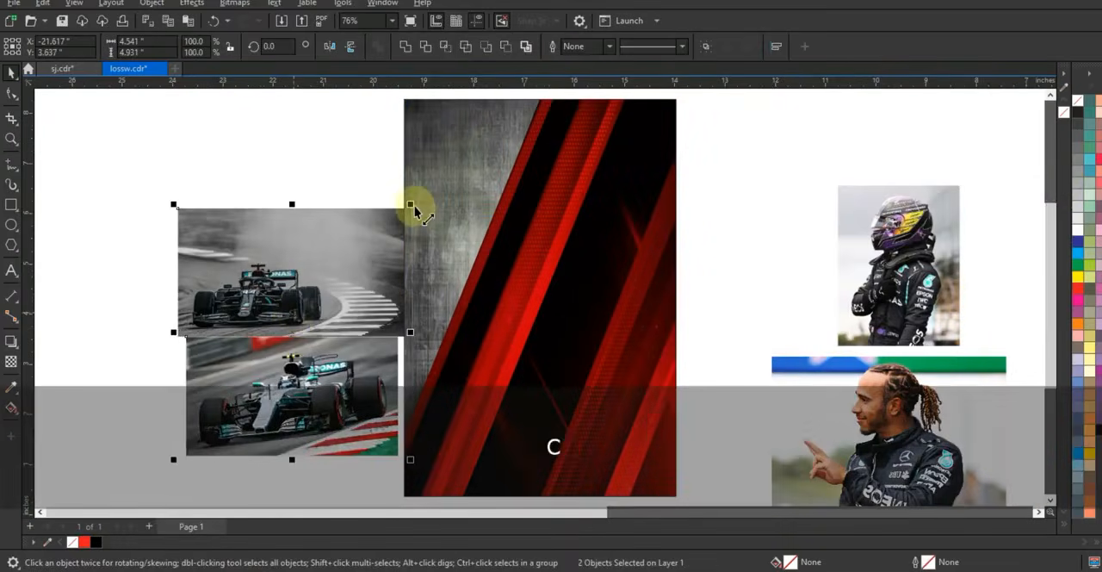
Enlarge both car photos together to about 5.7 by 6.2 inches overall and space them apart, gray photo above the colored one
drag(422, 205, 442, 177)
click(253, 144)
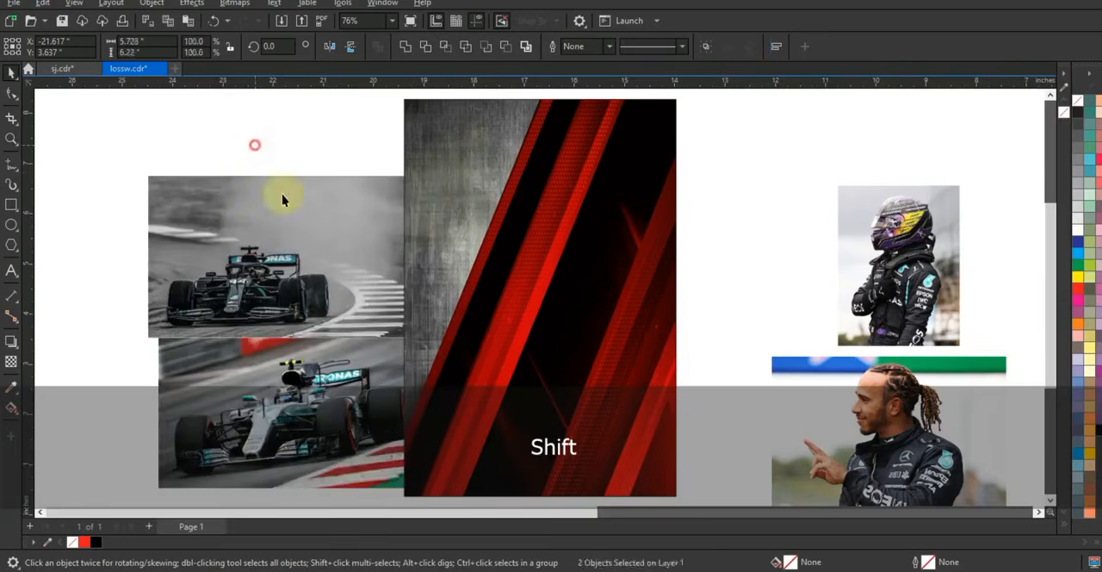
click(243, 422)
drag(242, 422, 167, 413)
drag(333, 210, 267, 152)
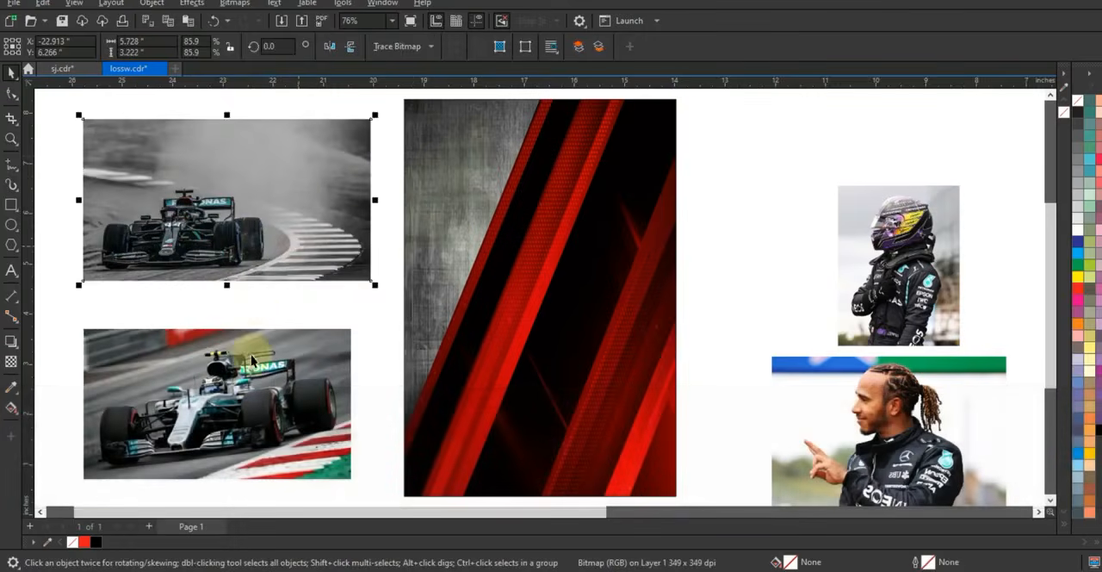
Place the colored race car photo in front across the poster's lower part and enlarge it to about 5.8 by 3.2 inches
drag(280, 387, 562, 398)
key(shift+Page_Up)
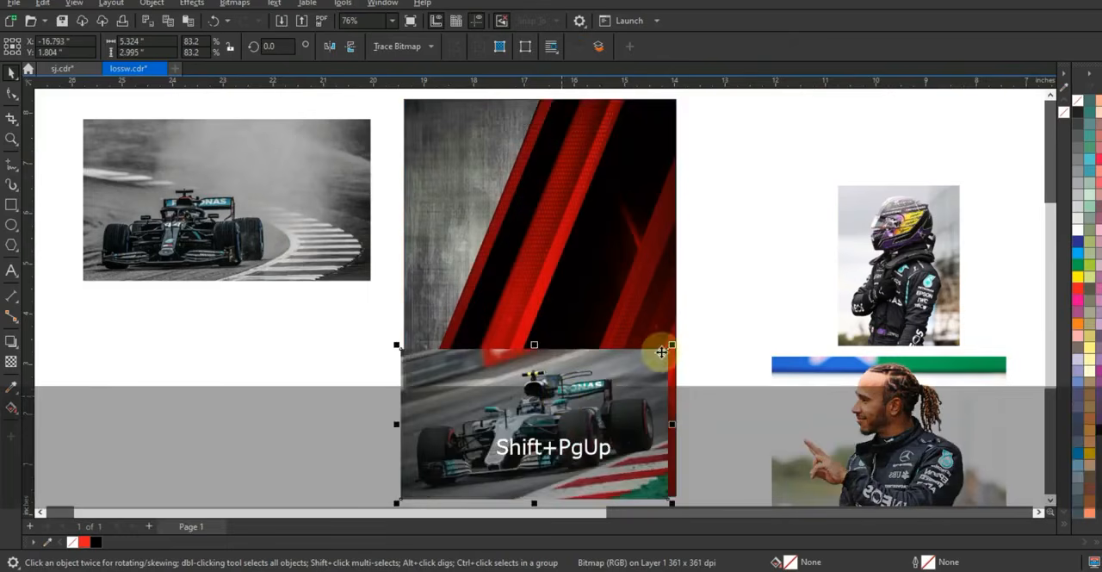
drag(675, 352, 687, 334)
key(ctrl+z)
click(648, 375)
drag(397, 338, 392, 334)
click(435, 357)
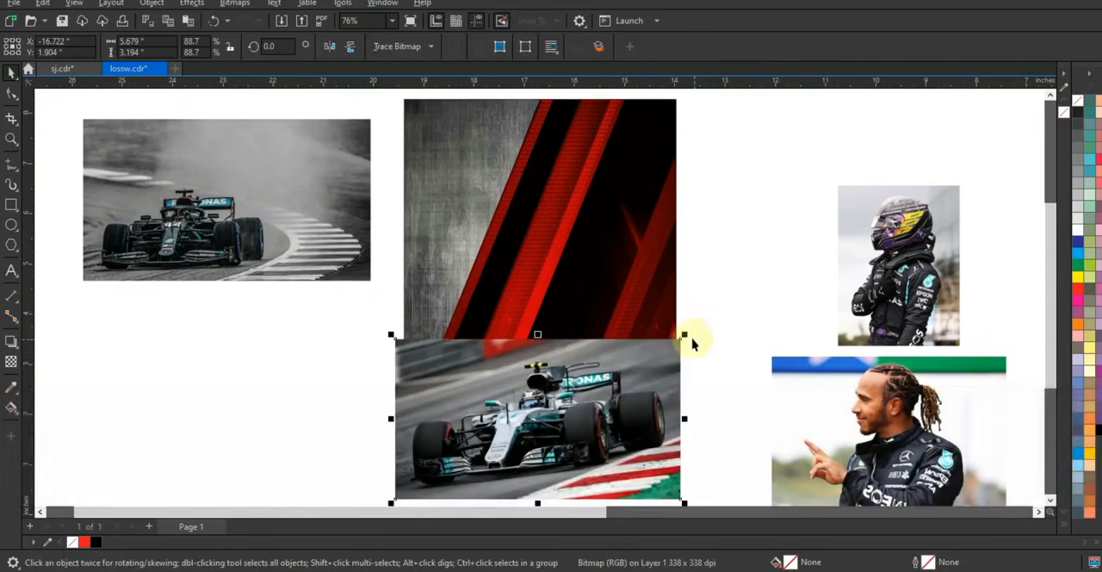
drag(688, 337, 694, 332)
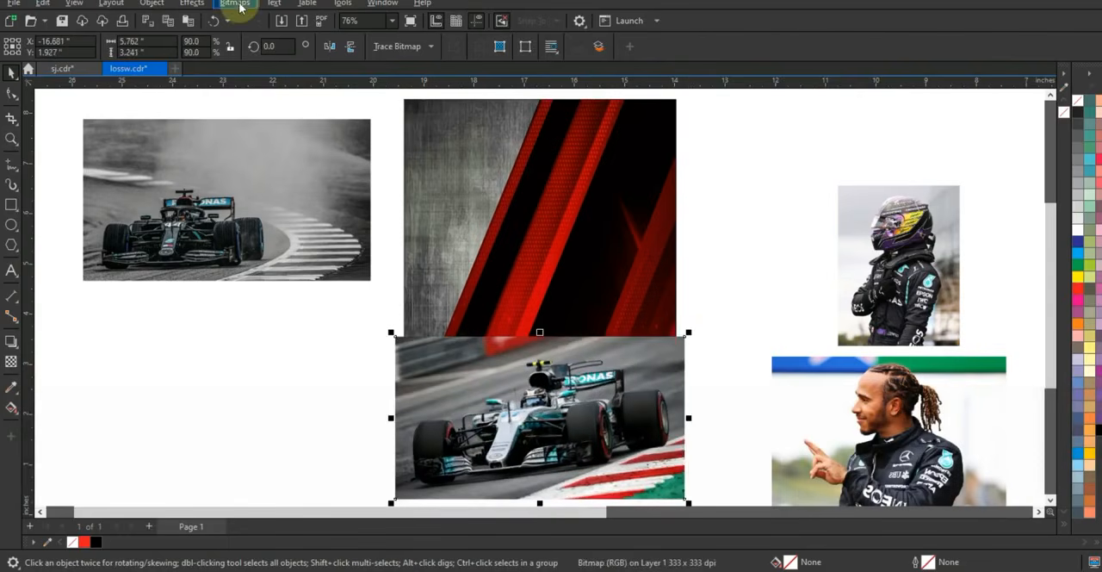
Lower the colored car photo's brightness to -9 and fade its upper edge into the background with a vertical fountain transparency
drag(841, 241, 835, 241)
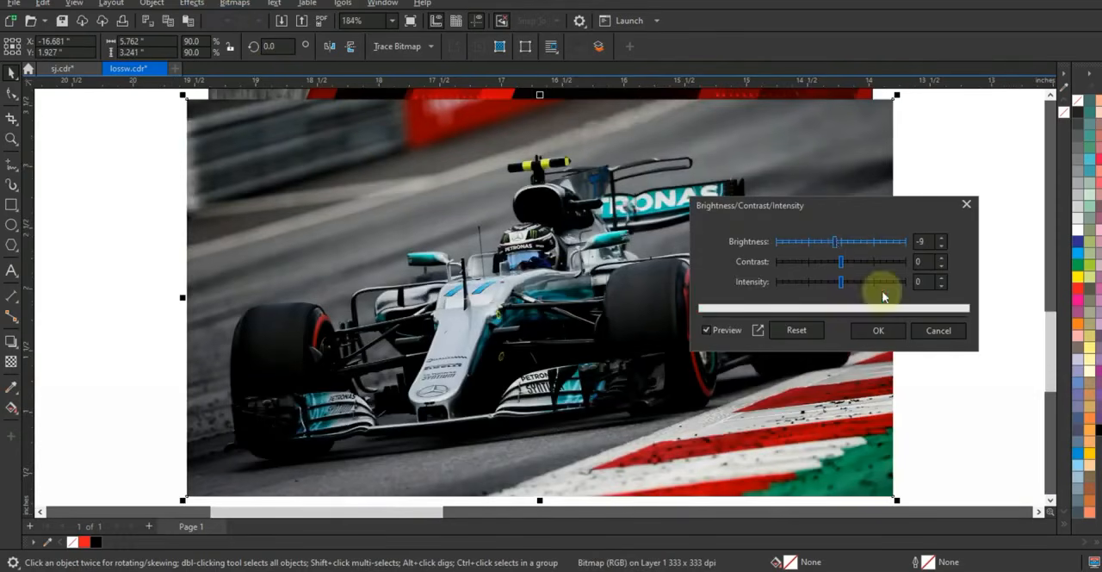
click(878, 331)
key(F3)
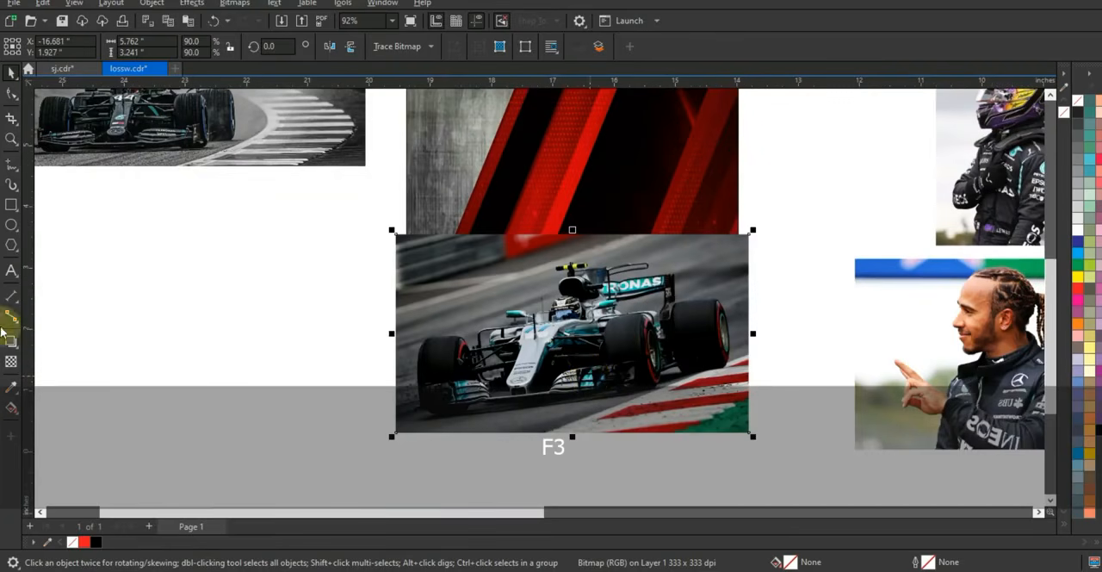
click(12, 360)
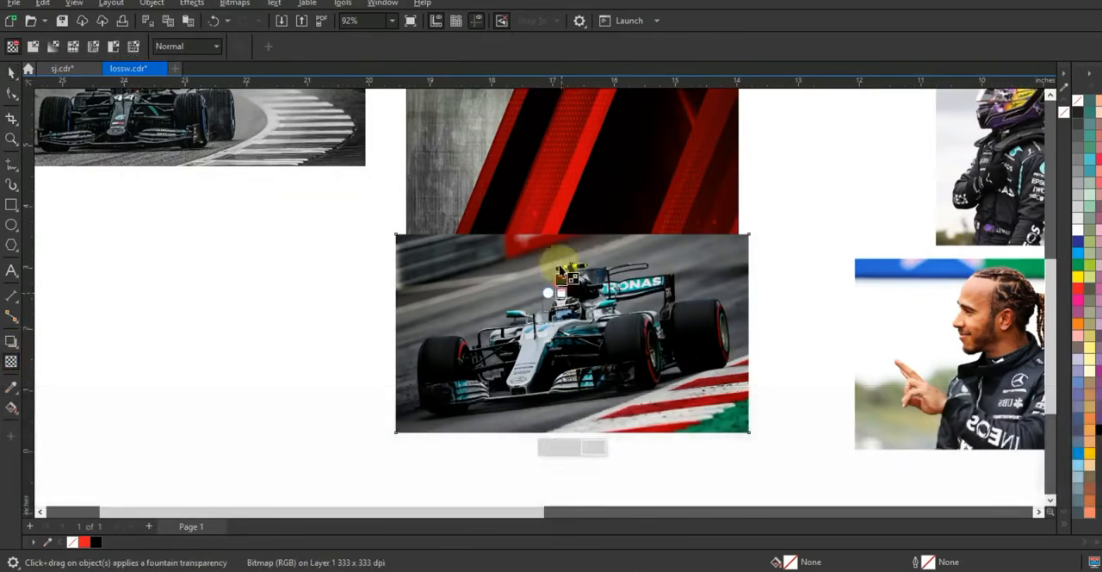
drag(561, 294, 560, 244)
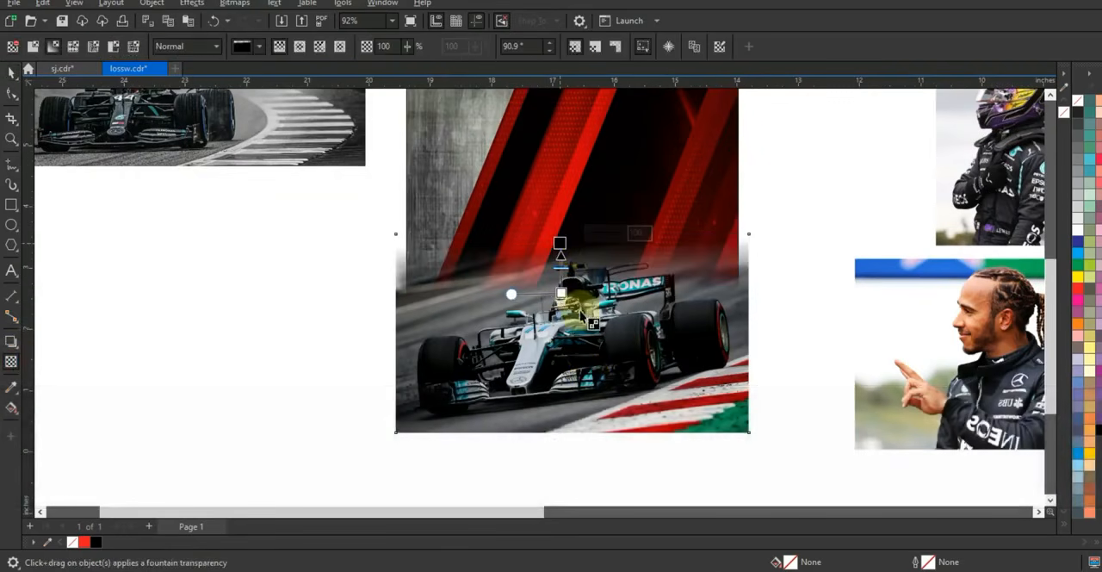
PowerClip the faded car photo inside the poster rectangle
click(11, 75)
click(492, 162)
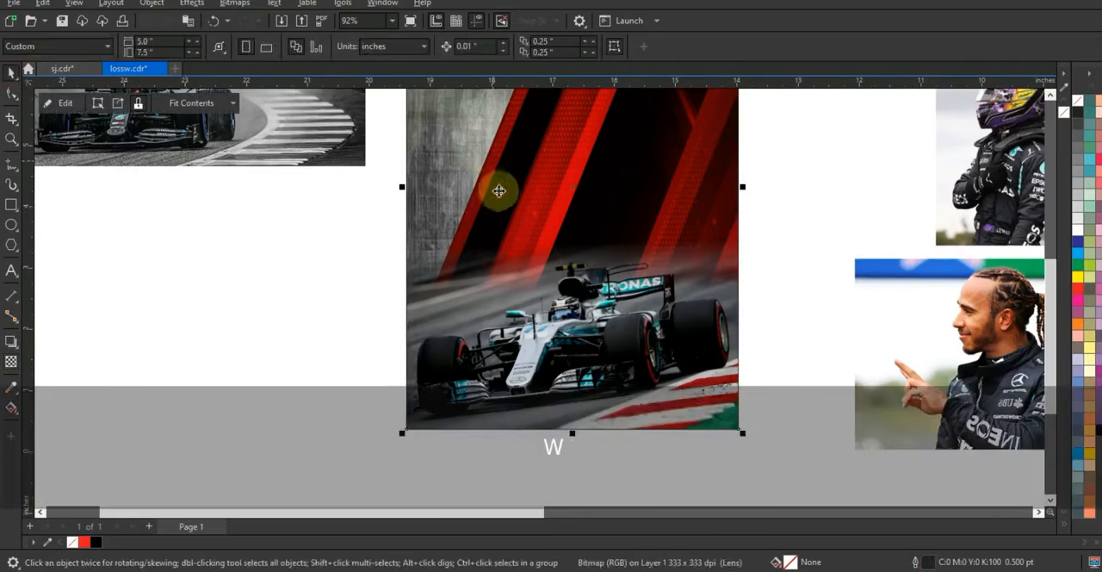
key(shift+F2)
key(Escape)
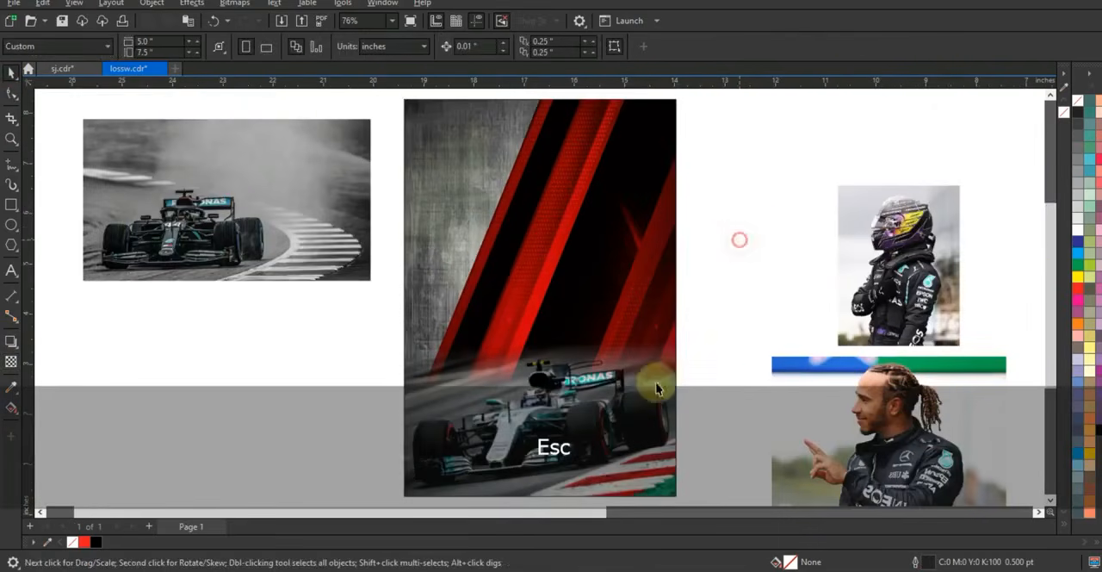
click(606, 425)
click(728, 271)
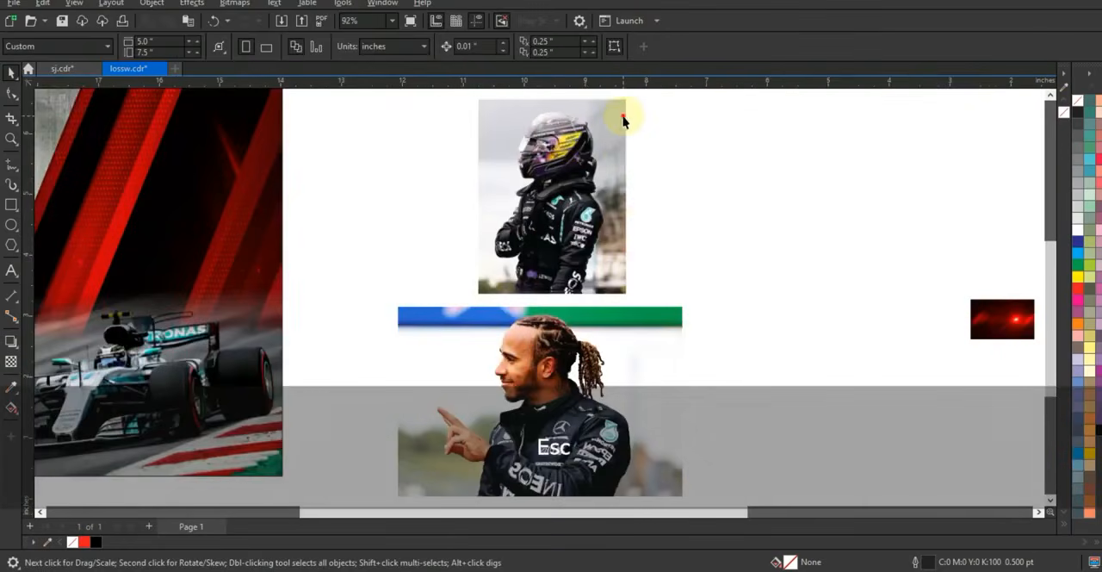
Remove the backgrounds from the helmeted driver and pointing driver photos, leaving only the cut-out figures
click(624, 118)
shift+click(625, 396)
key(Escape)
click(626, 397)
key(Delete)
click(615, 258)
key(Delete)
key(F3)
key(F3)
key(Escape)
drag(713, 376, 437, 155)
key(shift+F2)
key(Escape)
click(728, 298)
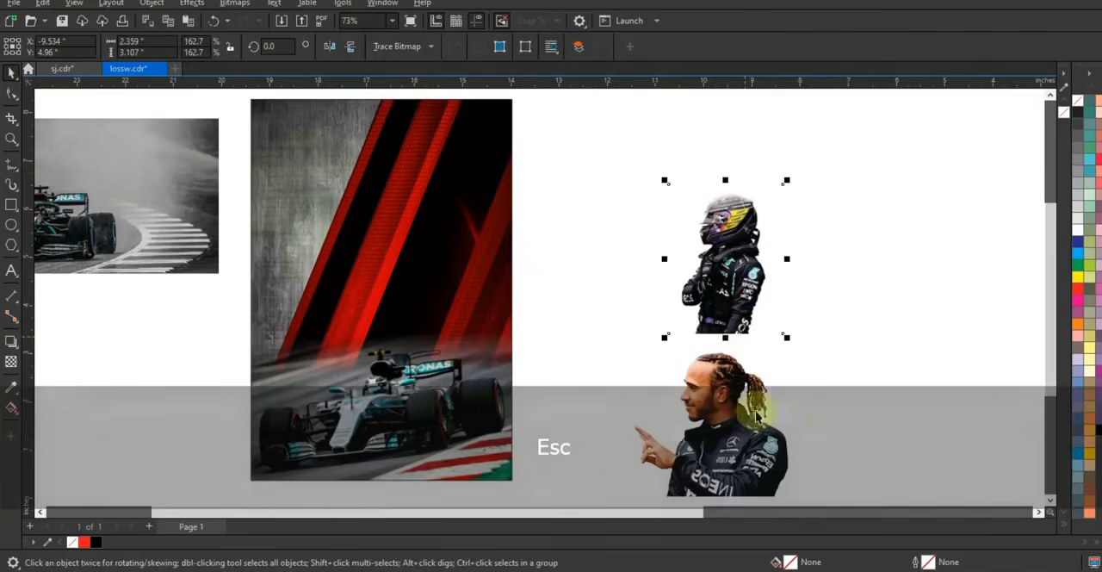
Place the pointing driver cutout in front on the poster's upper part and enlarge it to about 6.4 by 4.2 inches
click(728, 421)
key(Delete)
click(424, 293)
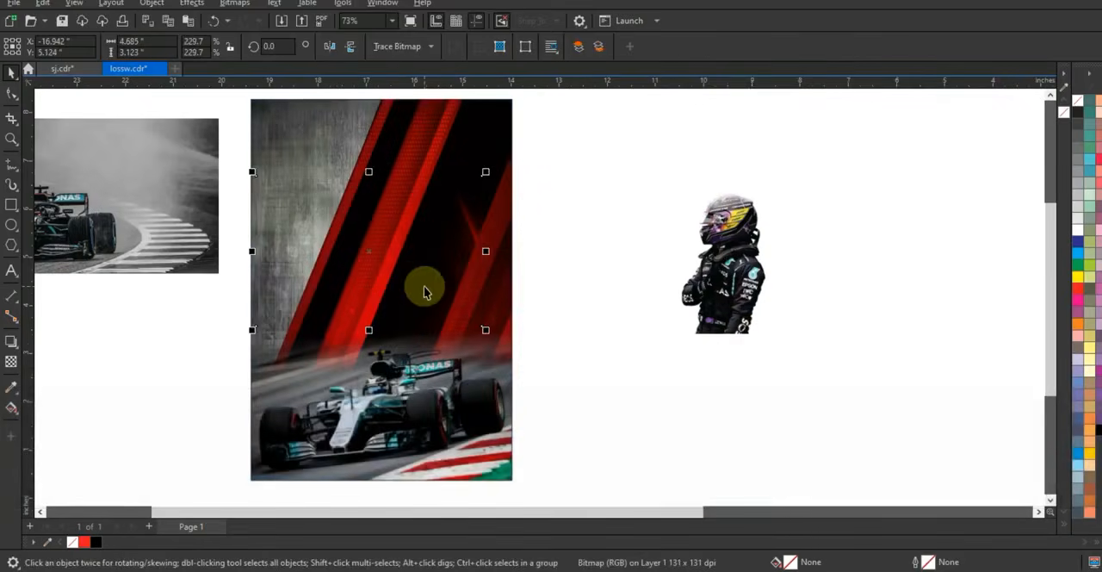
key(shift+Page_Up)
drag(253, 172, 176, 76)
drag(348, 255, 383, 255)
drag(512, 310, 522, 316)
drag(408, 289, 409, 285)
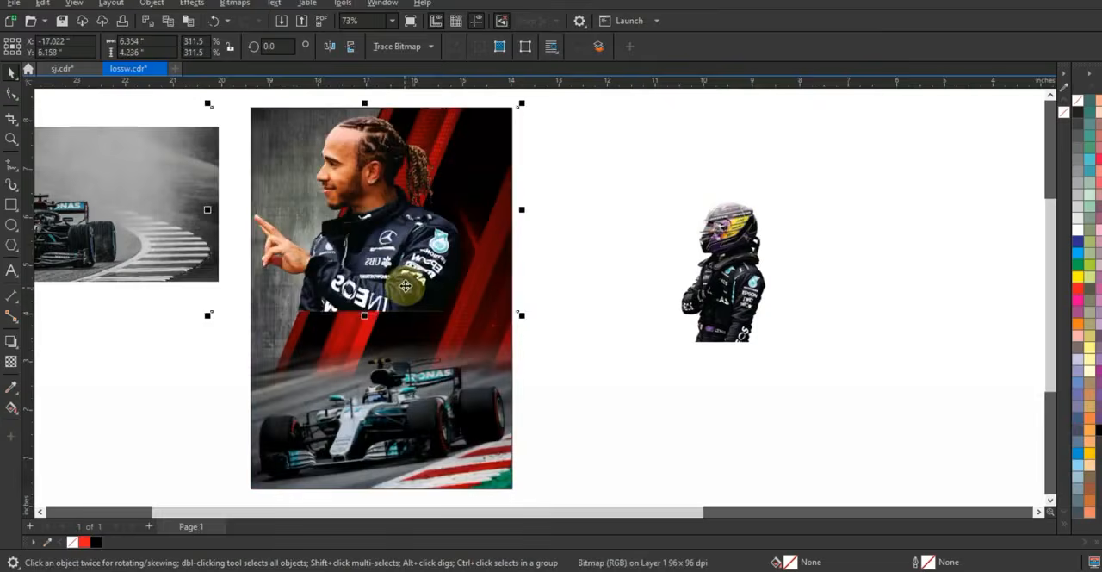
click(404, 287)
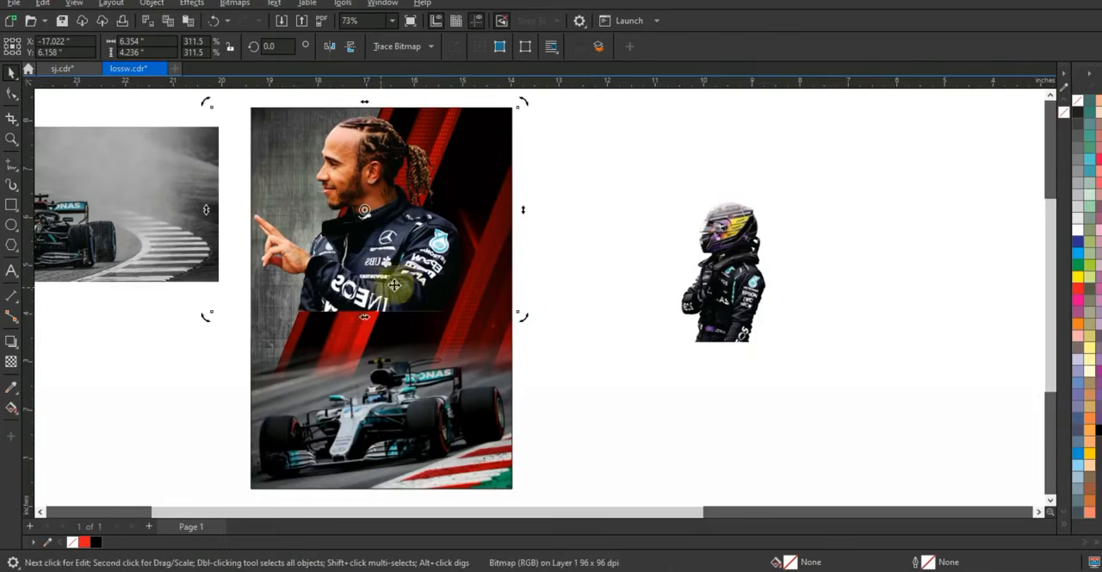
Nudge the pointing driver into position and fade the lower torso with a near-vertical fountain transparency
key(shift+F2)
key(F3)
drag(575, 332, 573, 332)
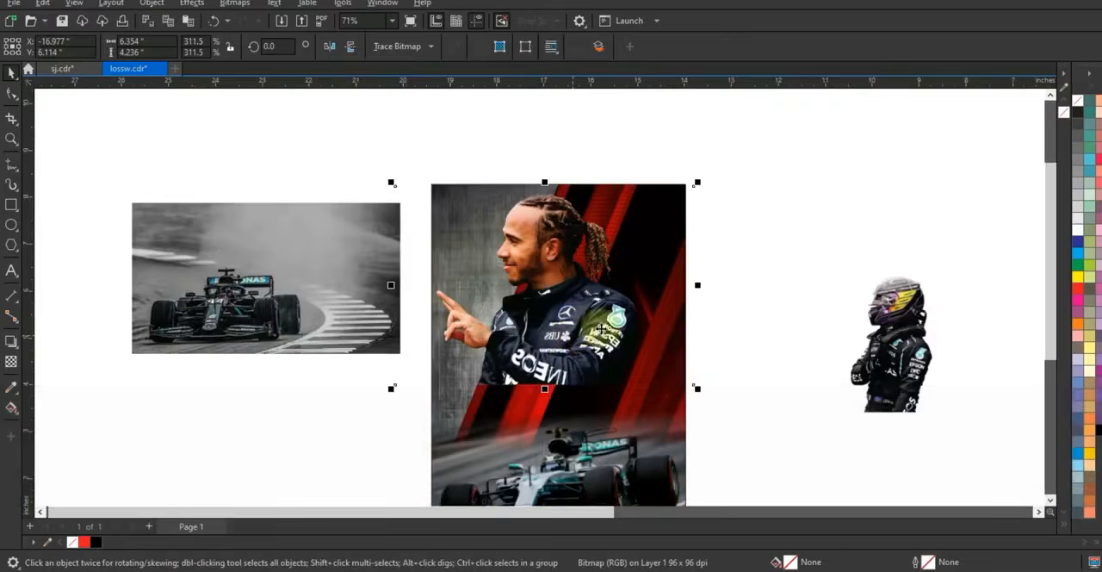
click(12, 362)
drag(561, 376, 562, 375)
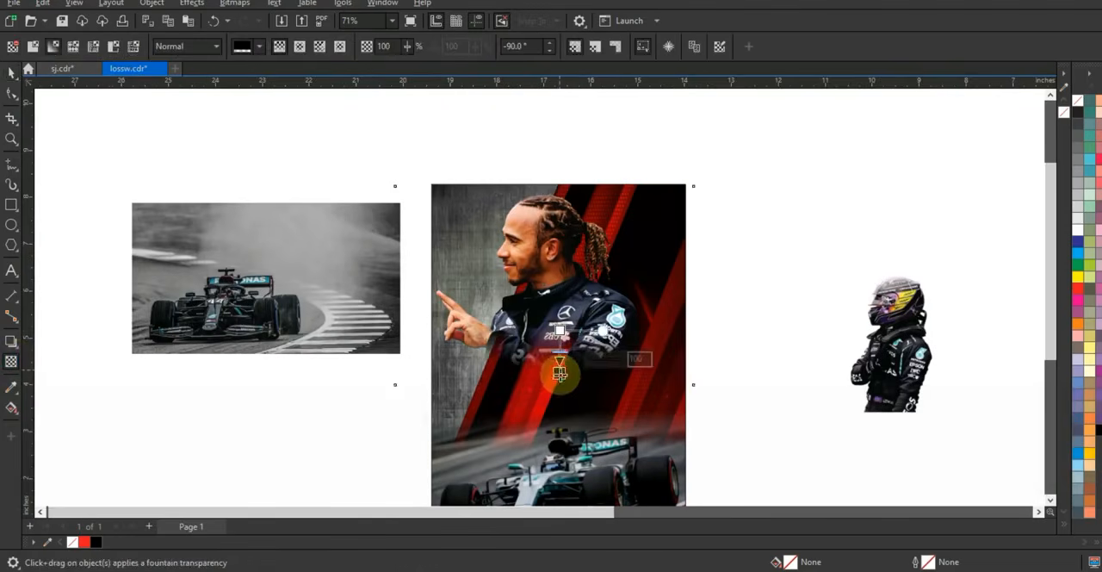
Bring the helmeted driver to the front, overlapping the pointing driver above the car, and size the cutout to about 3.2 by 4.2 inches
click(13, 74)
click(887, 370)
key(shift+Page_Up)
drag(879, 398, 615, 397)
drag(643, 297, 722, 204)
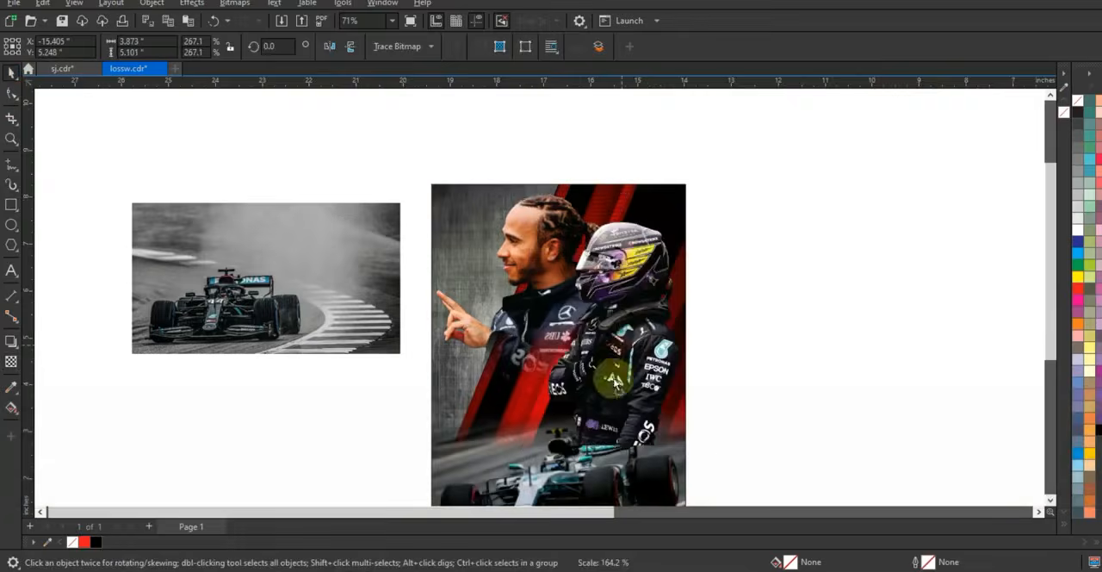
drag(618, 362, 607, 398)
drag(701, 241, 683, 274)
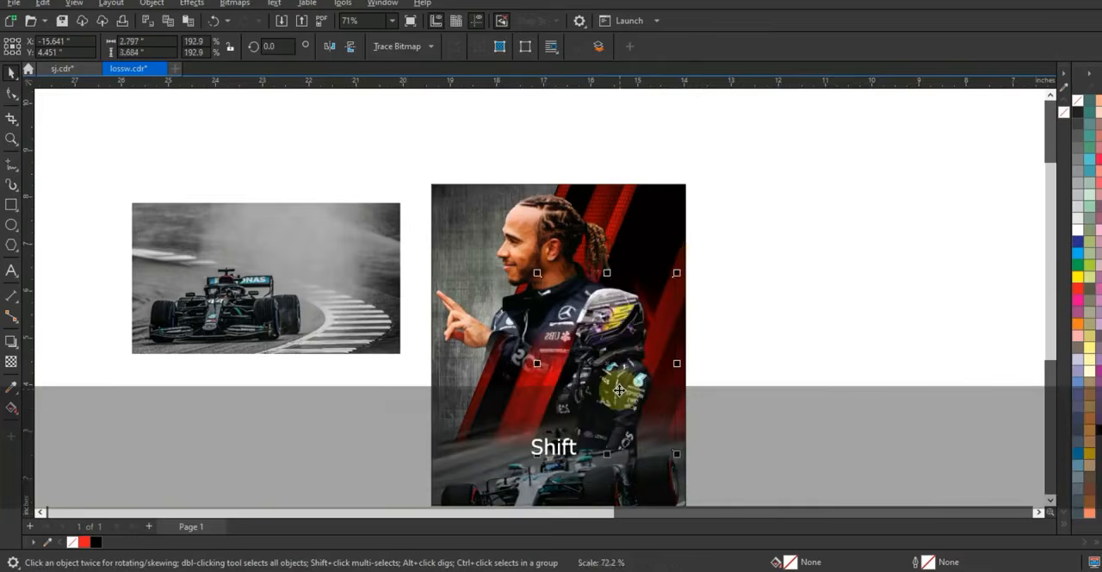
drag(628, 389, 613, 385)
drag(536, 449, 518, 481)
drag(591, 425, 590, 419)
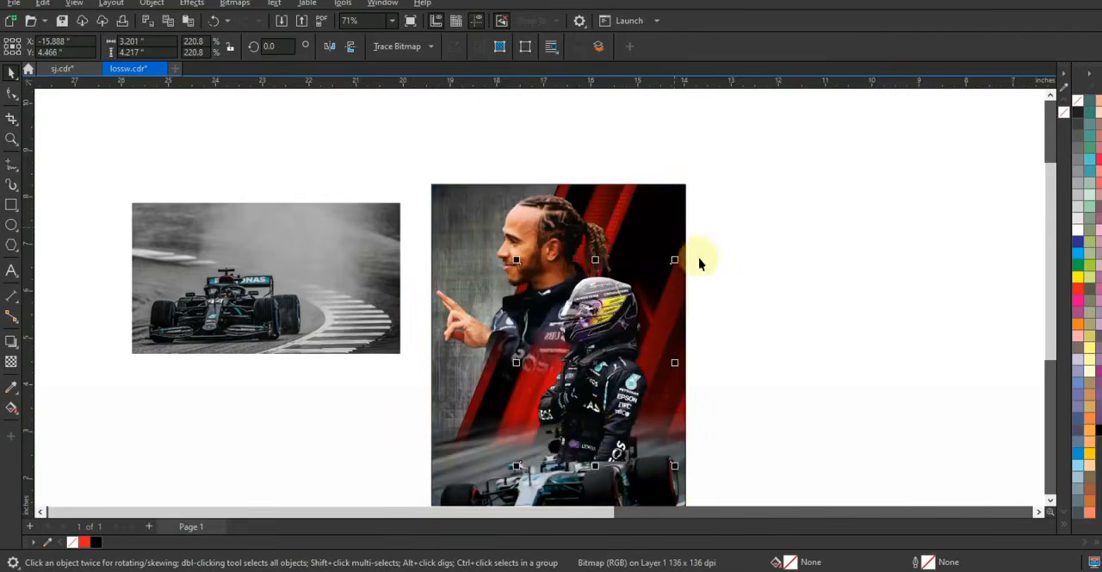
key(w)
click(682, 200)
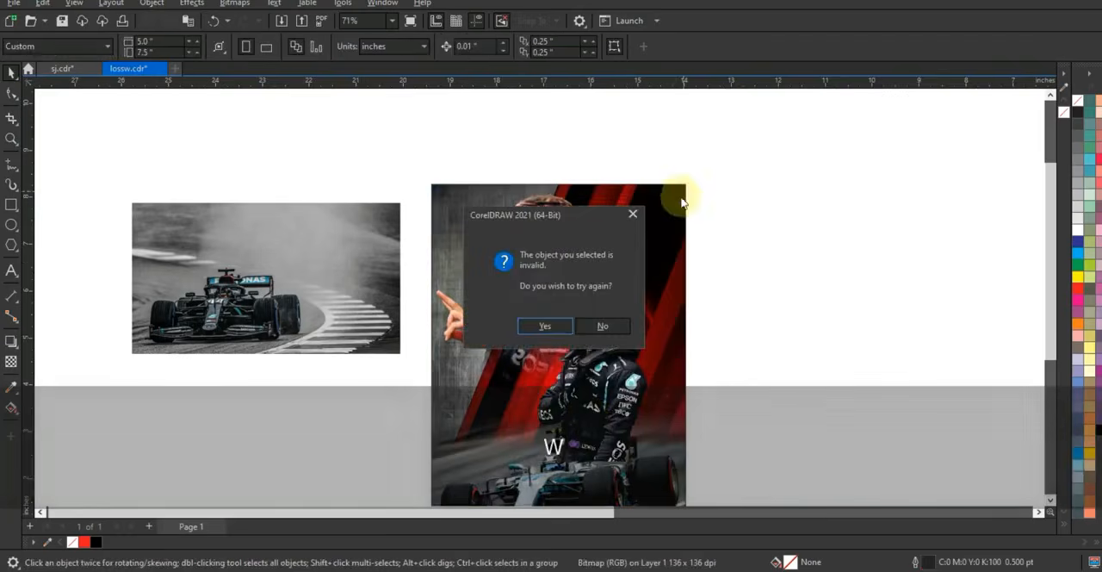
click(560, 325)
click(431, 396)
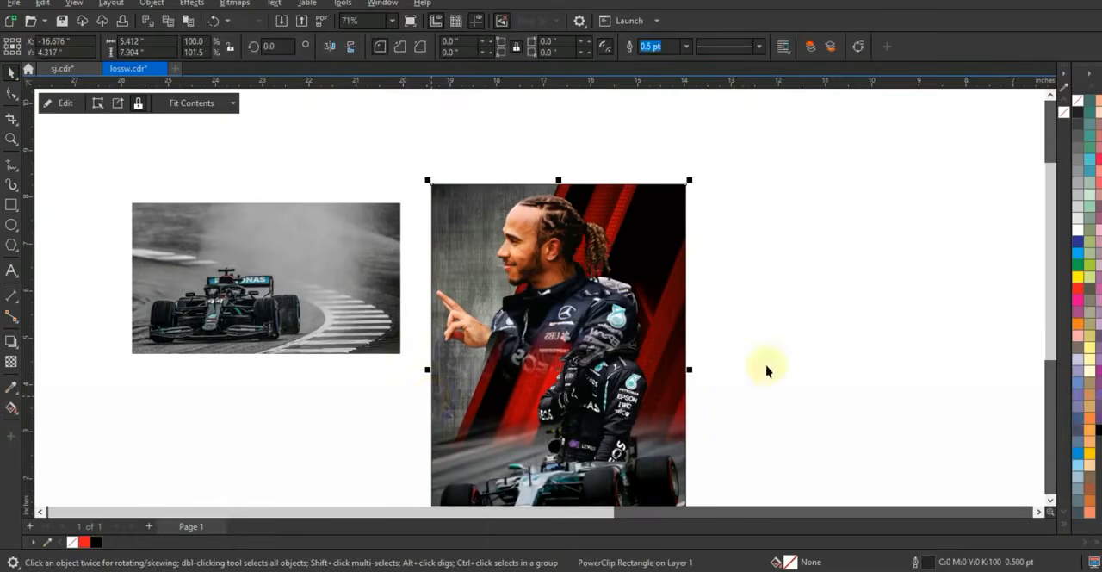
key(ctrl+z)
Select both driver cutouts and PowerClip them together inside the poster rectangle
click(527, 262)
shift+click(630, 423)
key(w)
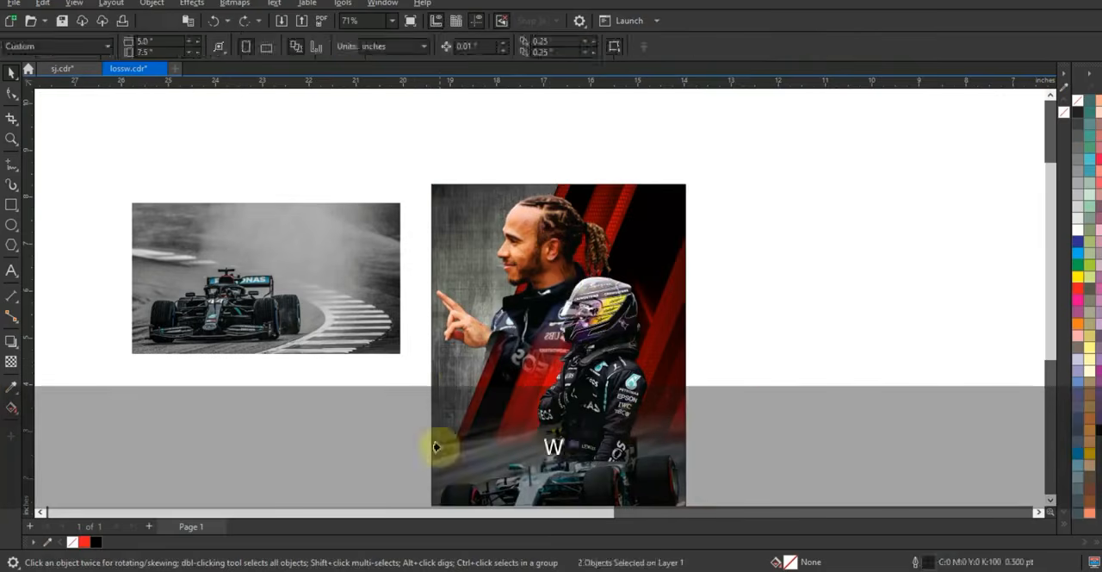
click(437, 447)
Open the poster's PowerClip contents for editing and bring the right-hand group of red stripes to the front
double_click(619, 414)
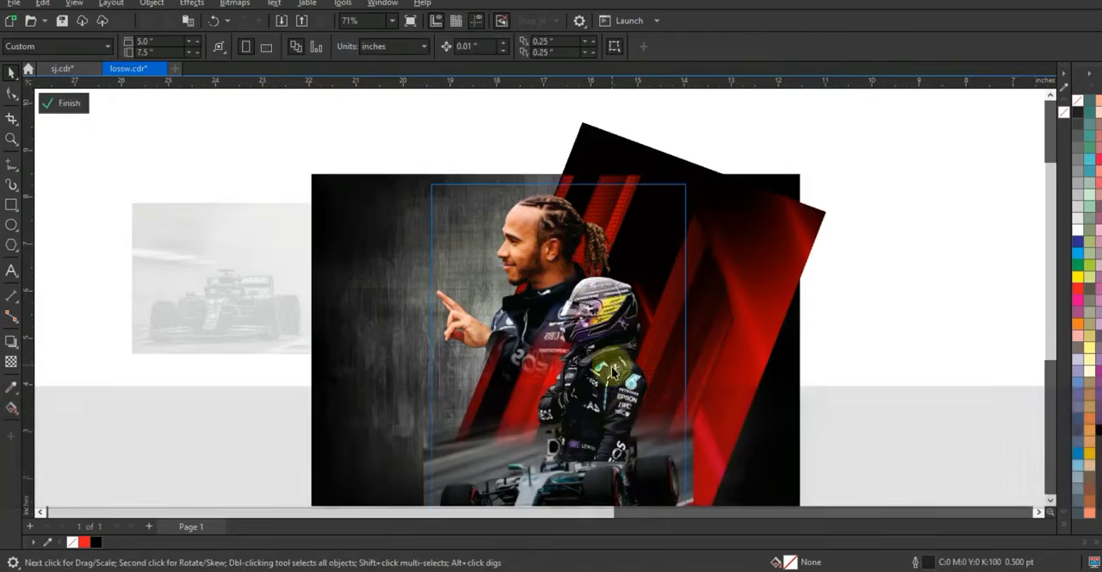
click(755, 327)
click(697, 266)
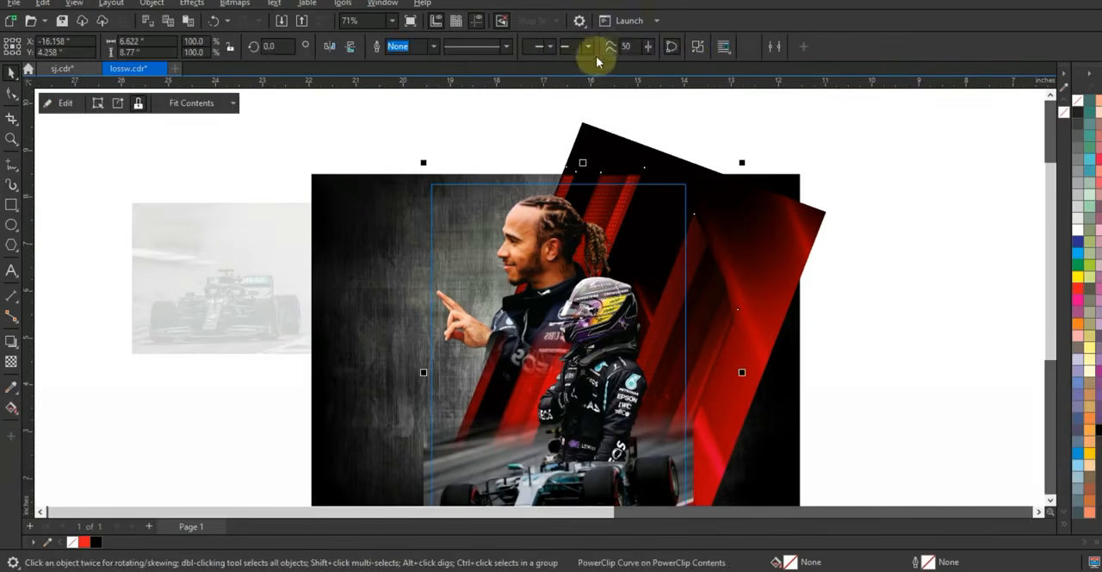
click(701, 242)
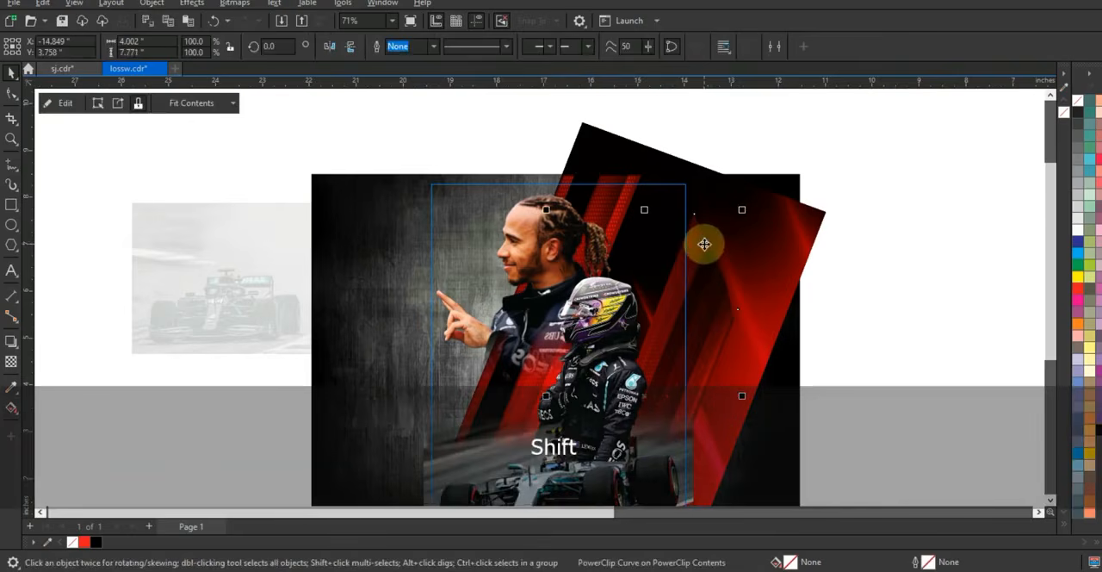
key(shift+Page_Up)
click(888, 300)
Fade the helmeted driver's lower body with a near-vertical fountain transparency
click(615, 344)
click(12, 362)
key(shift+F2)
key(F3)
drag(562, 337, 562, 287)
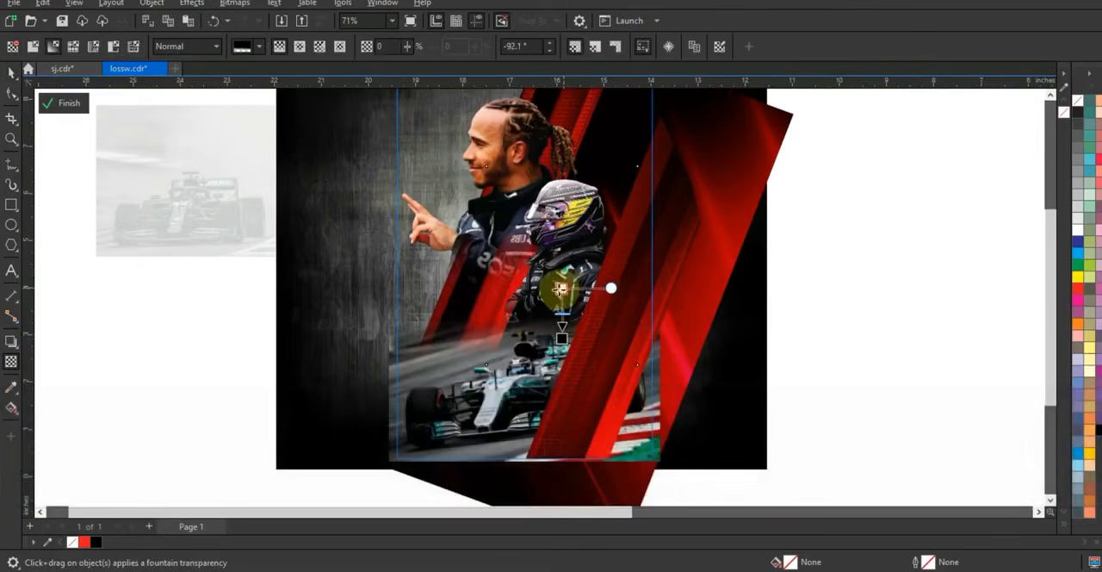
Enlarge the helmeted driver to about 3.5 by 4.6 inches and shift it slightly down and left
click(11, 74)
drag(643, 369, 656, 389)
drag(570, 275, 558, 285)
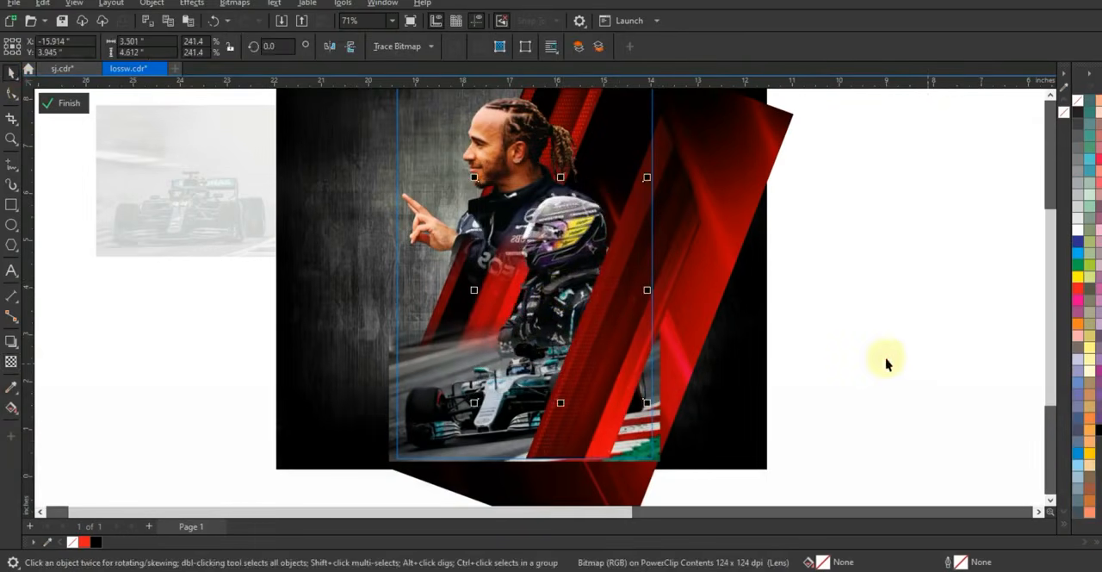
Bring the colored car photo in front of the red stripes and the drivers
click(665, 466)
click(662, 465)
key(shift+Page_Up)
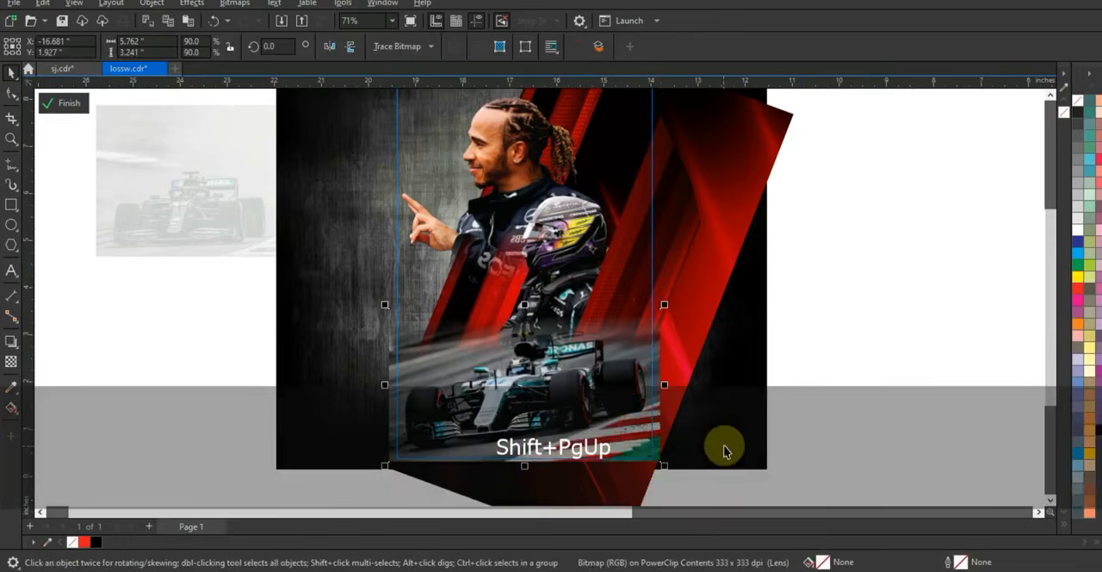
Draw a rectangle about 5.8 by 2.2 inches across the poster's bottom and fill it with black
key(shift+F2)
click(11, 207)
key(F3)
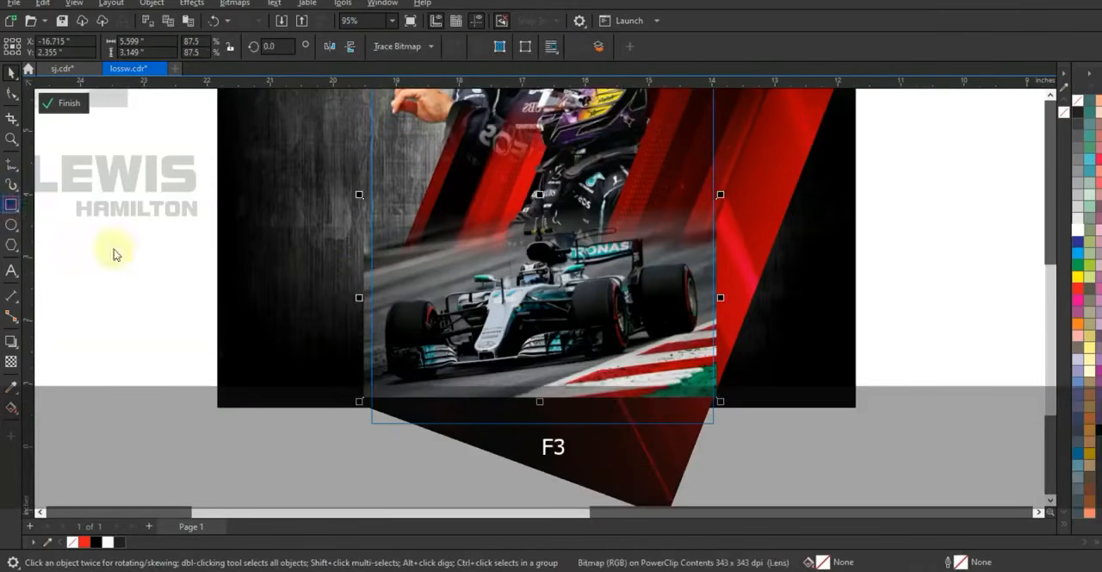
key(Escape)
drag(355, 284, 729, 430)
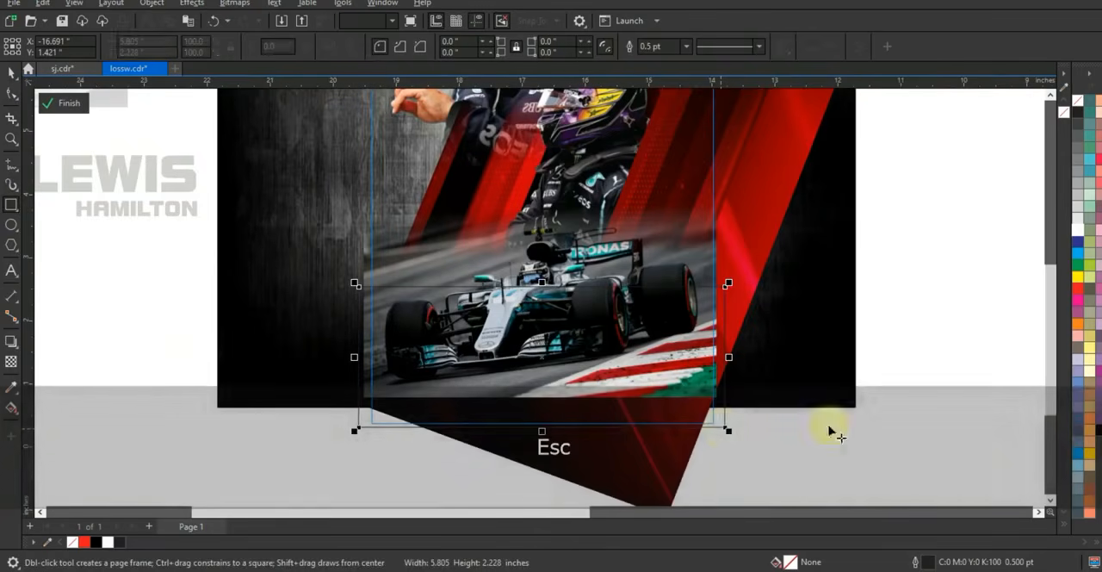
click(1098, 429)
Fade the black rectangle upward with a vertical fountain transparency and finish editing the PowerClip contents
click(18, 358)
drag(561, 387, 561, 317)
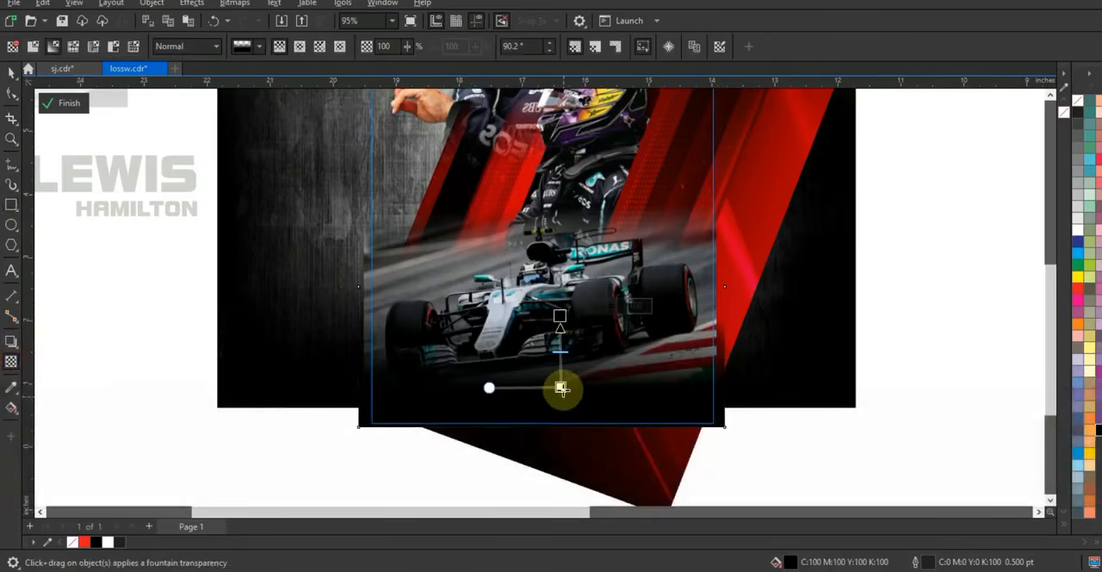
drag(566, 382, 563, 380)
click(13, 76)
click(172, 320)
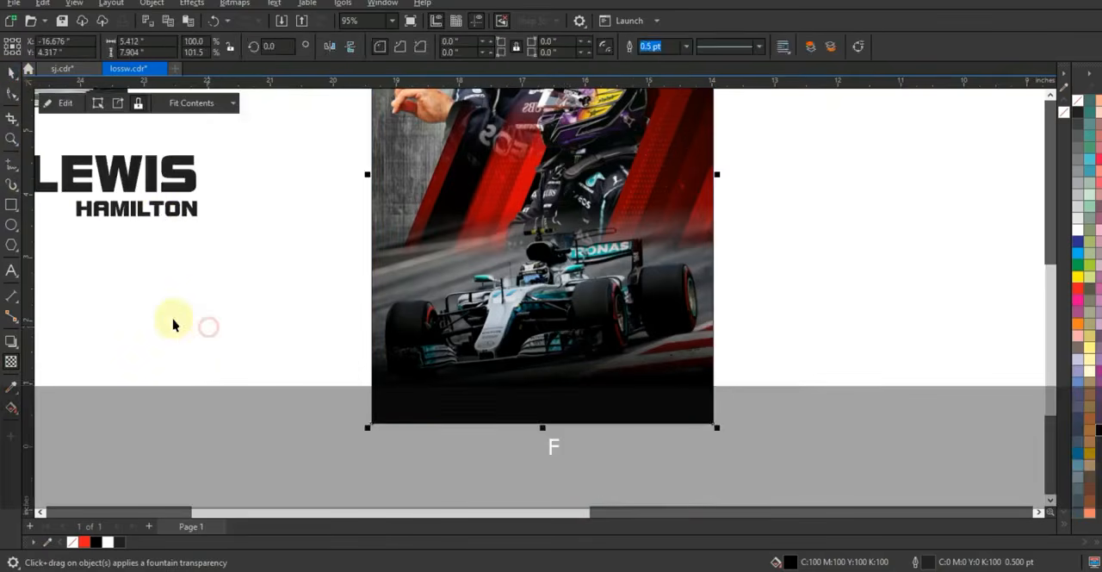
Move the LEWIS and HAMILTON texts to the poster's bottom and extend the larger one to read LEWIS HAMILTON
click(160, 209)
key(shift)
drag(195, 198, 530, 422)
key(Escape)
click(531, 414)
click(10, 269)
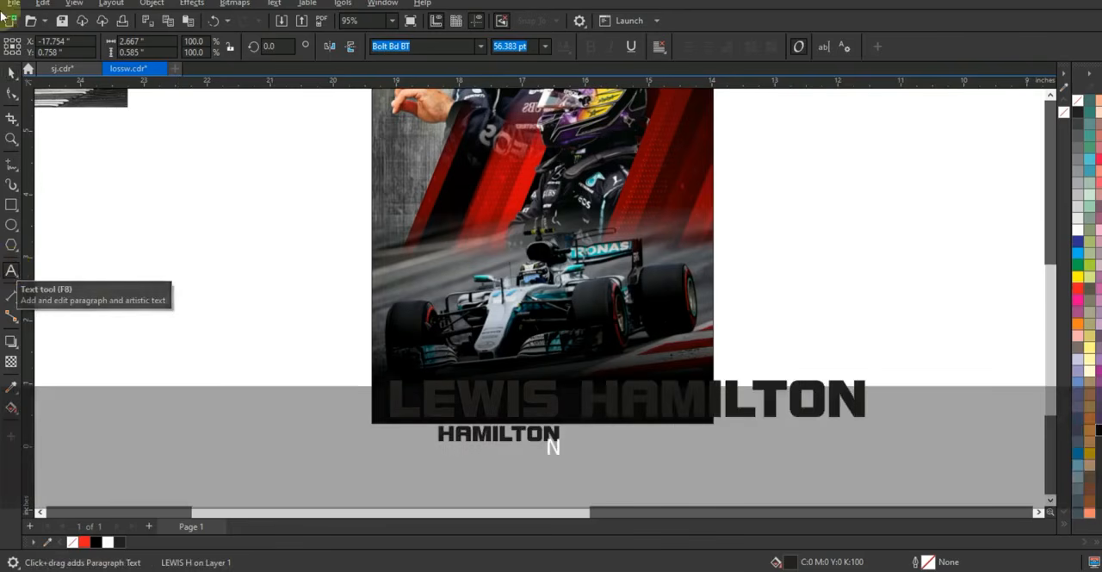
click(11, 71)
Resize the LEWIS HAMILTON title to about 5.1 inches wide, tilted upward about 6.2°, within the poster's black bottom area
drag(869, 420, 668, 405)
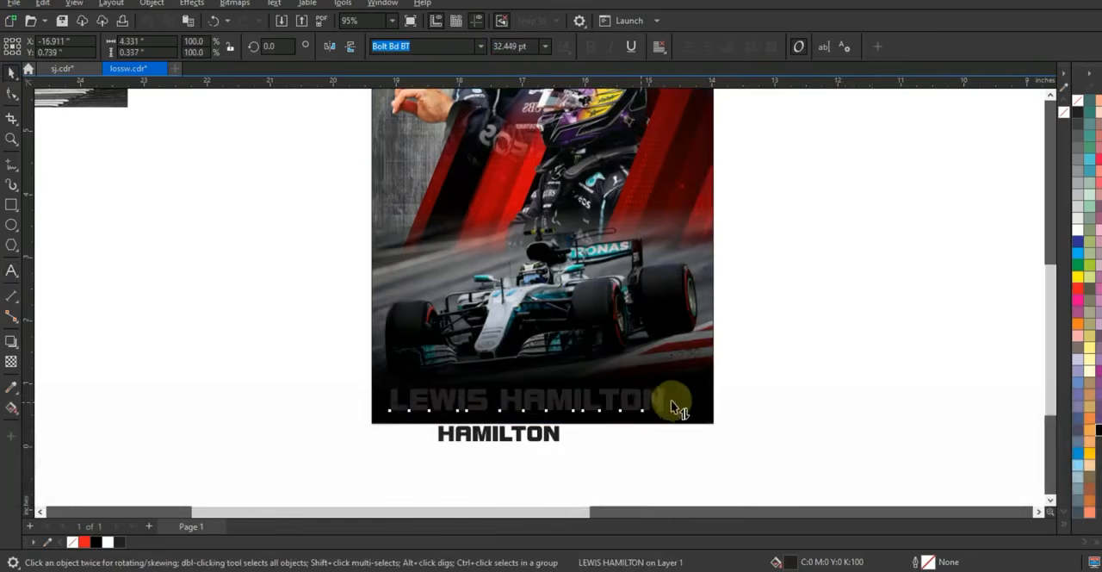
click(668, 404)
drag(669, 405, 718, 345)
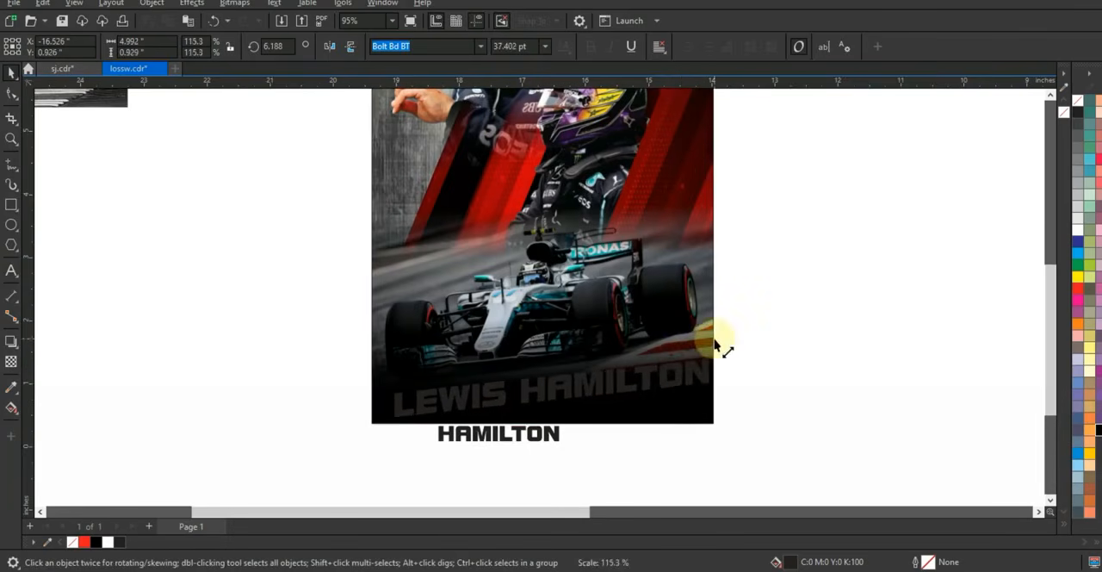
drag(388, 433, 383, 422)
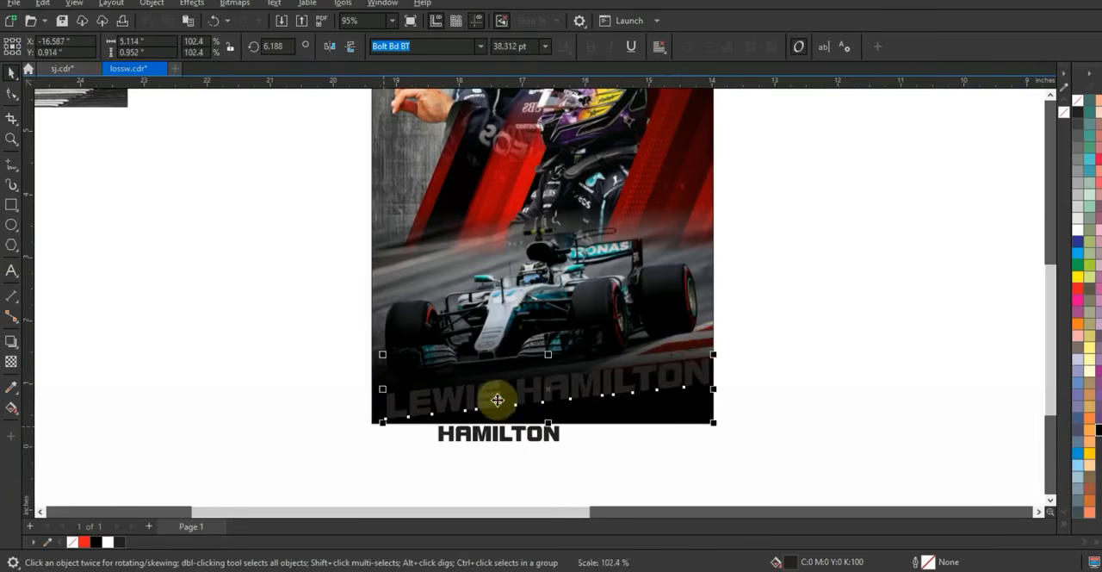
drag(521, 390, 517, 386)
Fill the tilted title with white and delete the leftover HAMILTON text below the poster
click(1078, 233)
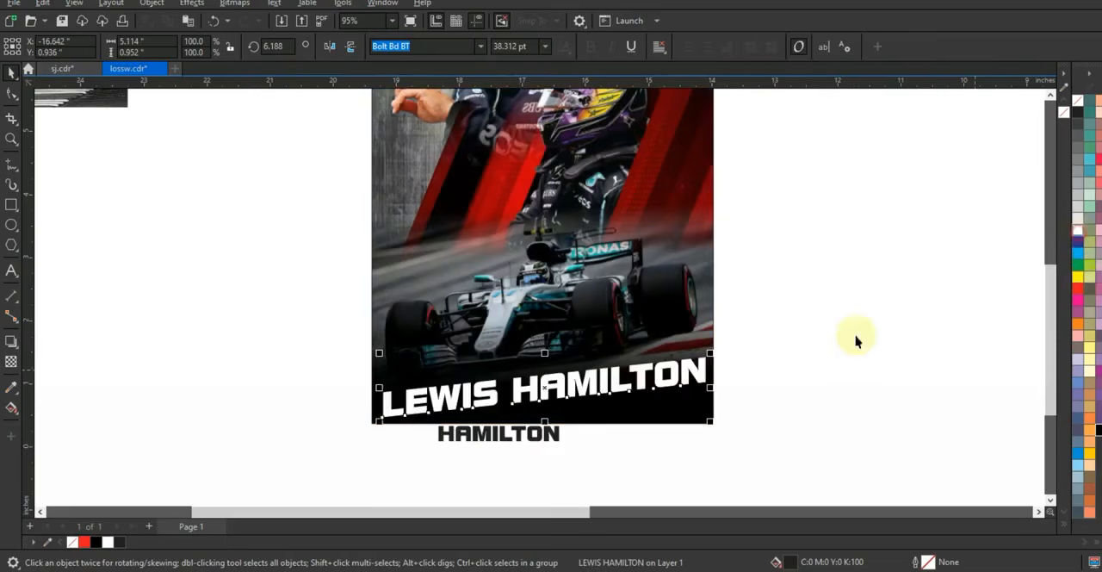
click(546, 433)
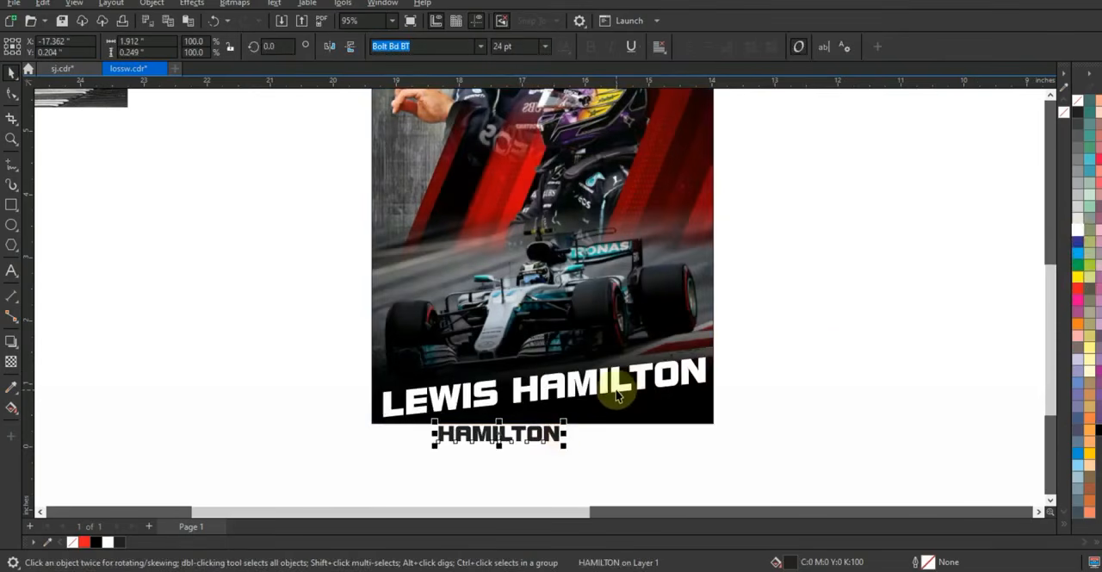
key(Delete)
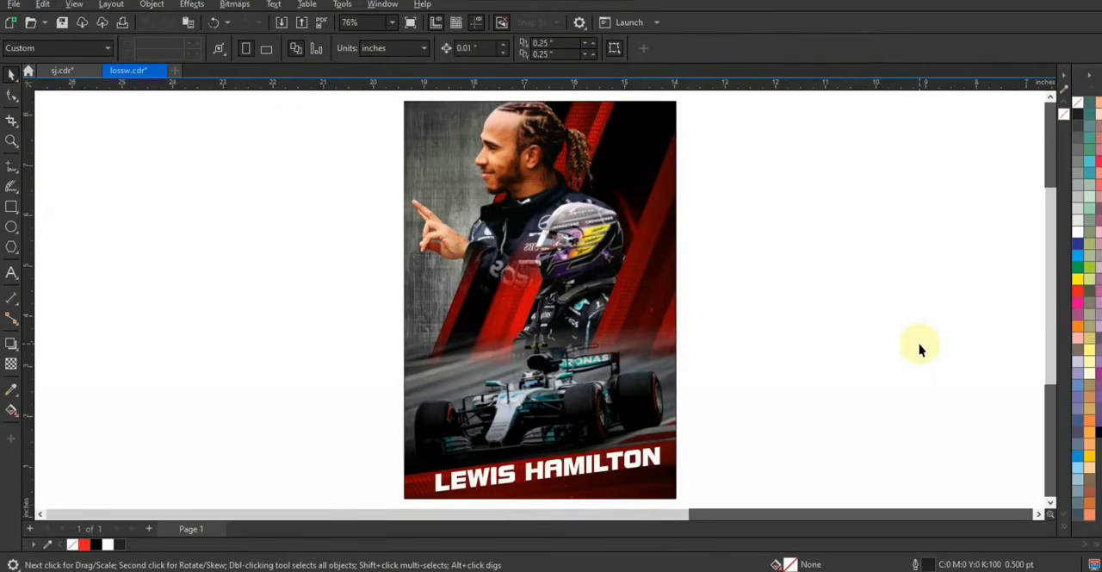